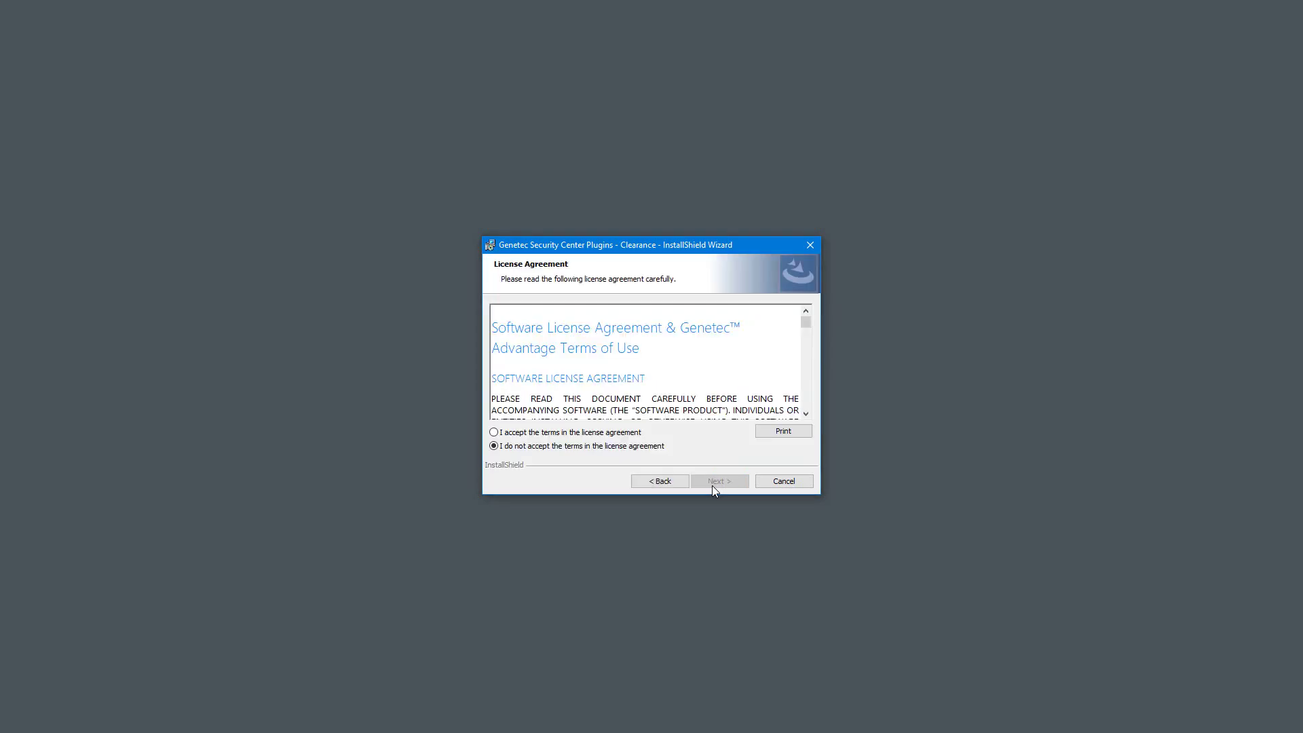
Step: Accept the license and install the Clearance plugins into the default Security Center Plugins folder
{"action": "scroll", "coordinate": [645, 364], "scroll_direction": "down", "scroll_amount": 15}
{"action": "left_click", "coordinate": [573, 432]}
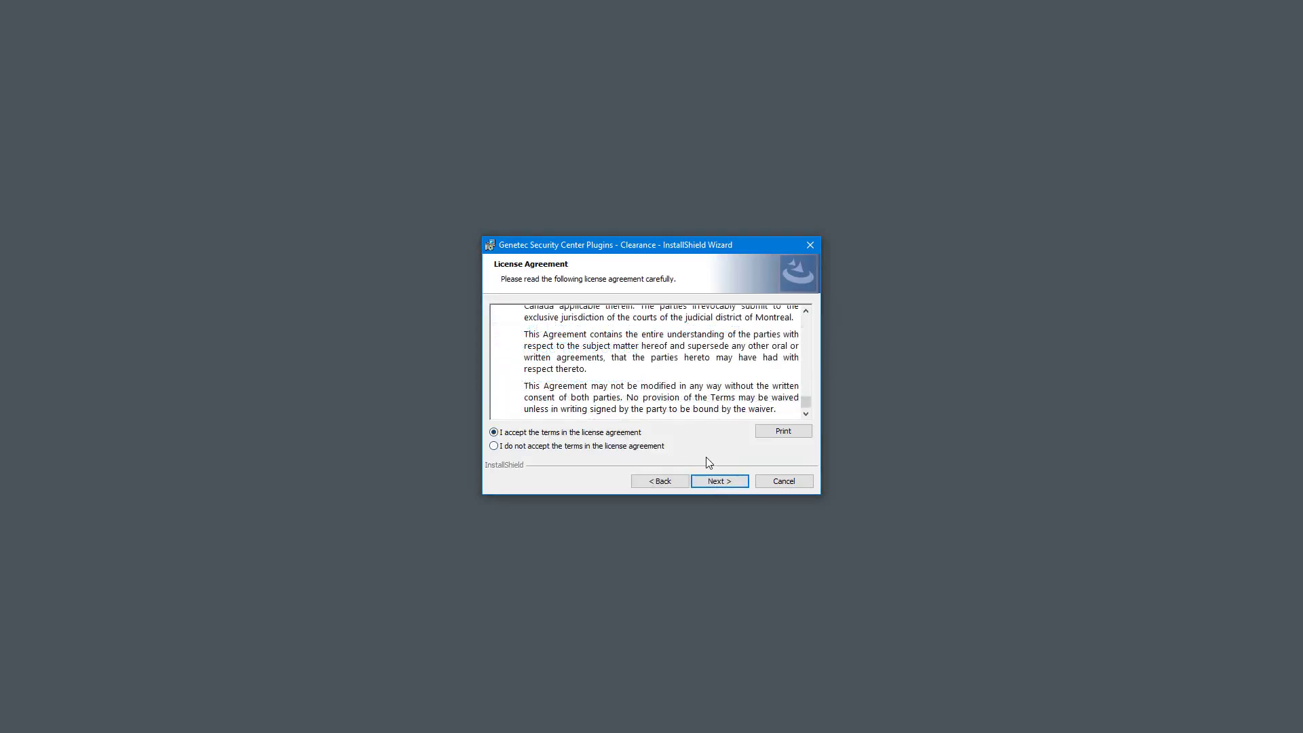
{"action": "left_click", "coordinate": [716, 482]}
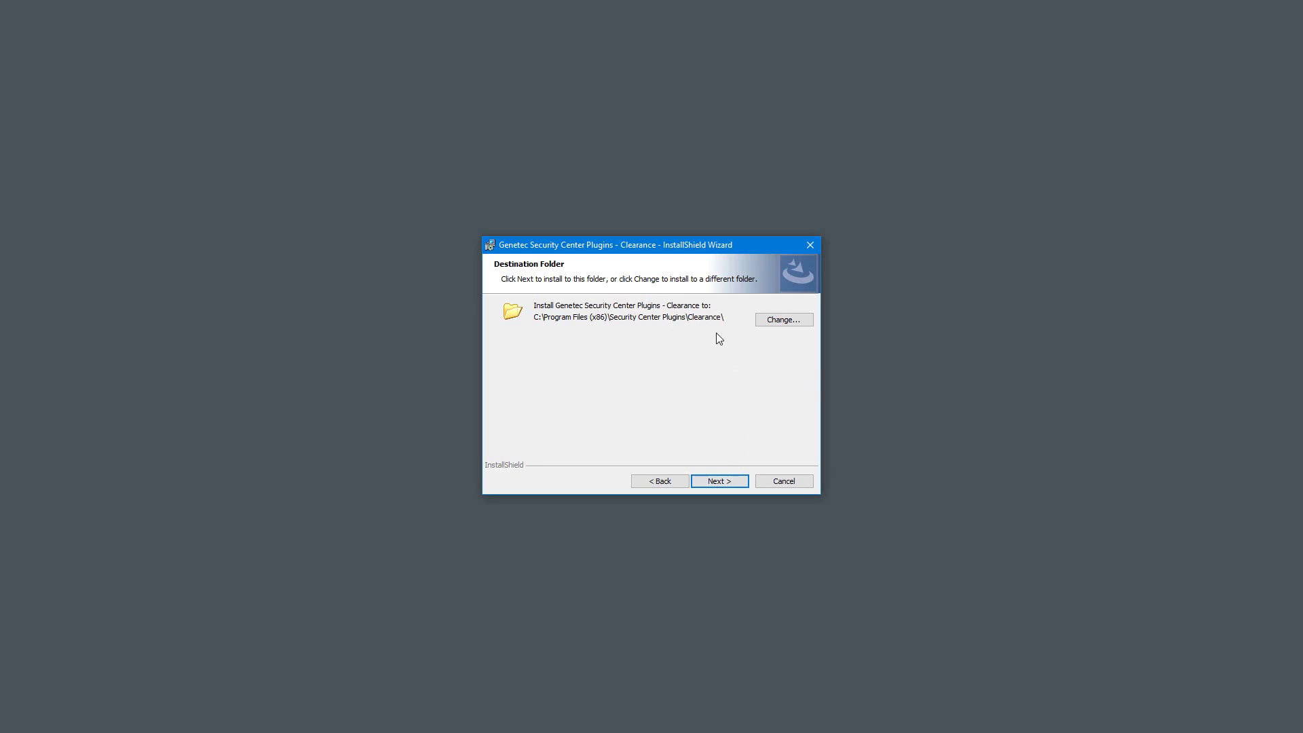
{"action": "left_click", "coordinate": [728, 482]}
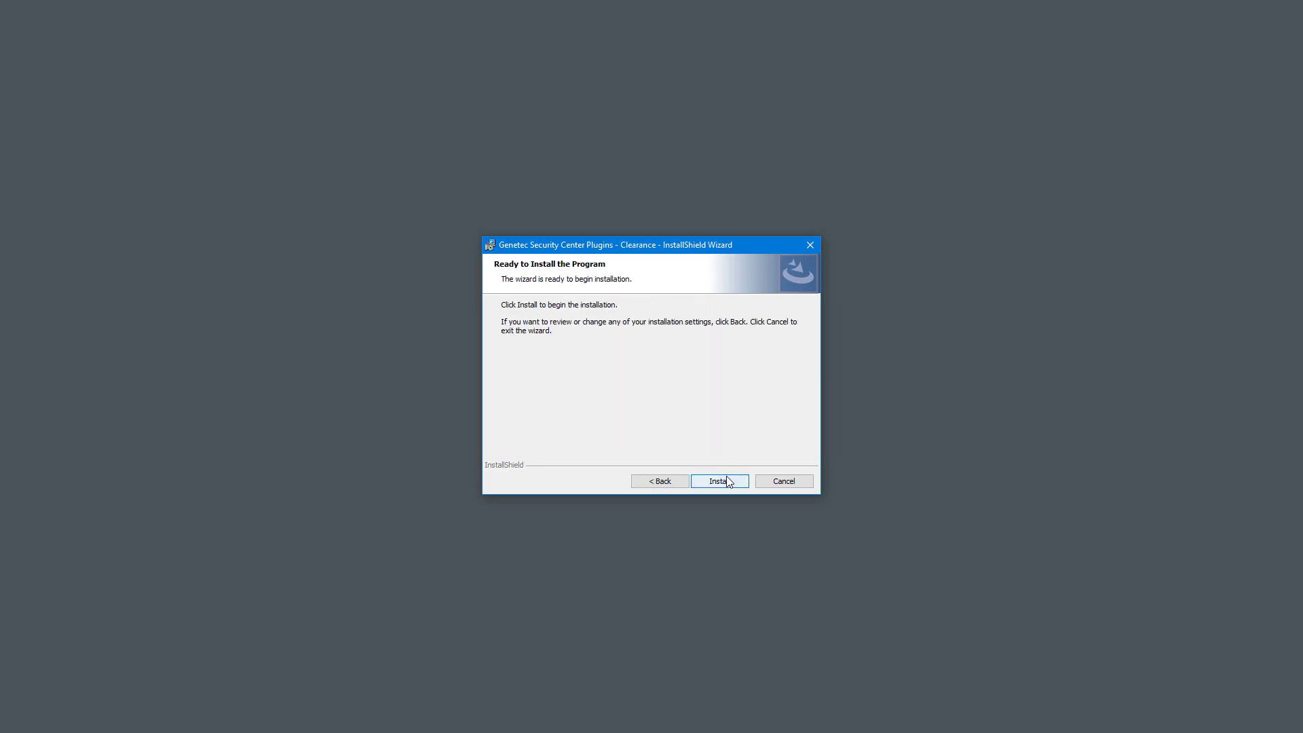
{"action": "left_click", "coordinate": [727, 482]}
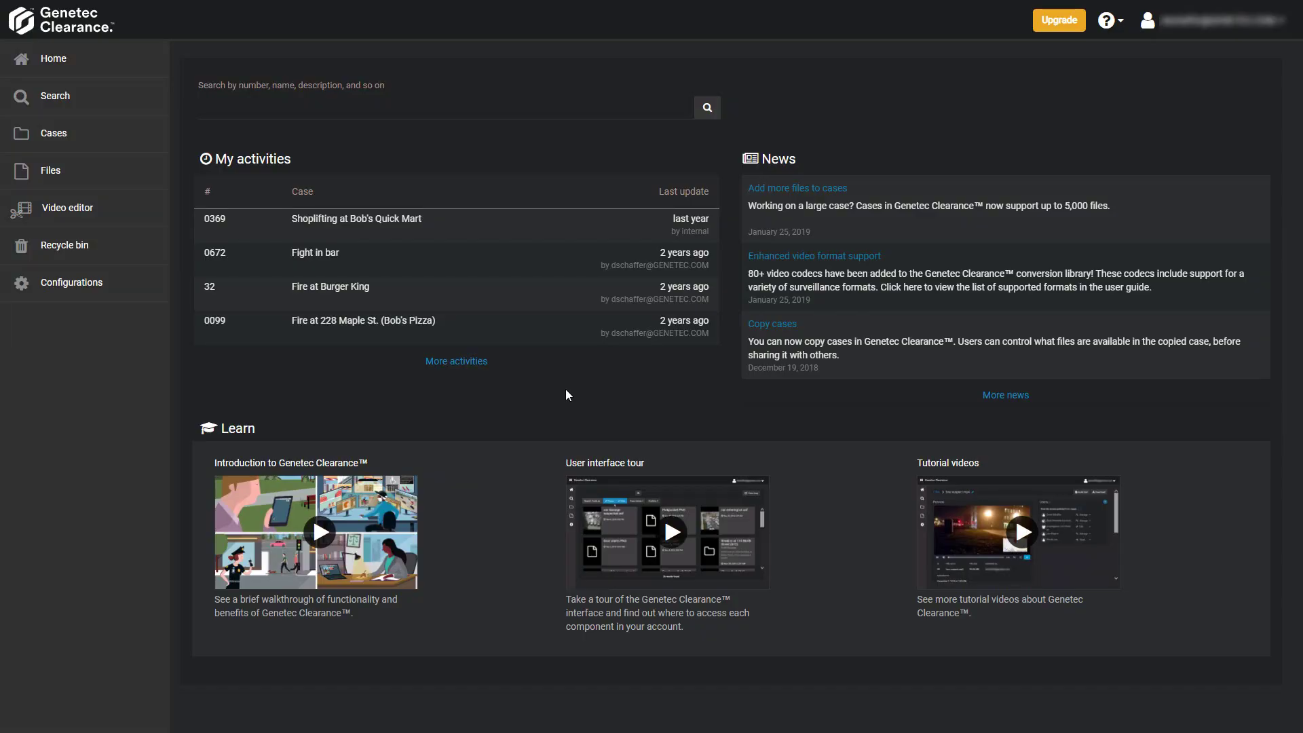
Step: In Configurations, add a new Service and name it 'Security Center plugin'
{"action": "left_click", "coordinate": [80, 289]}
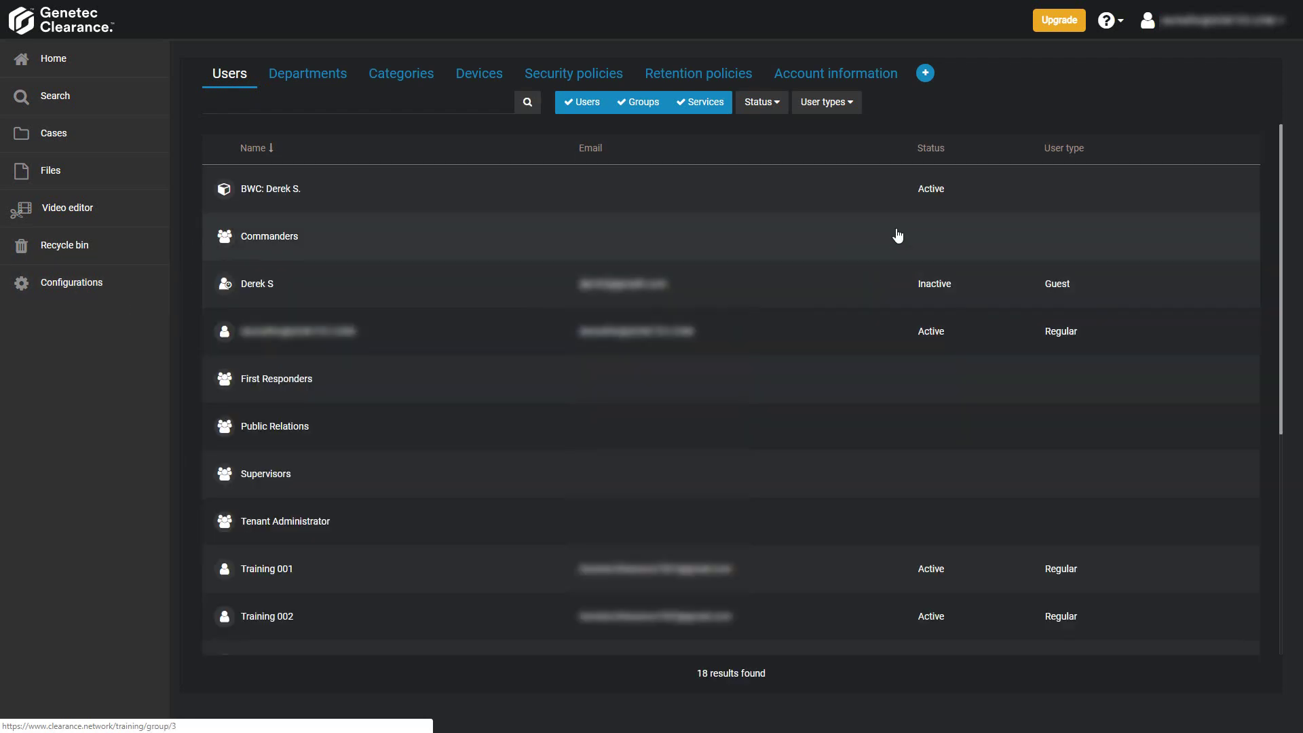
{"action": "left_click", "coordinate": [926, 73]}
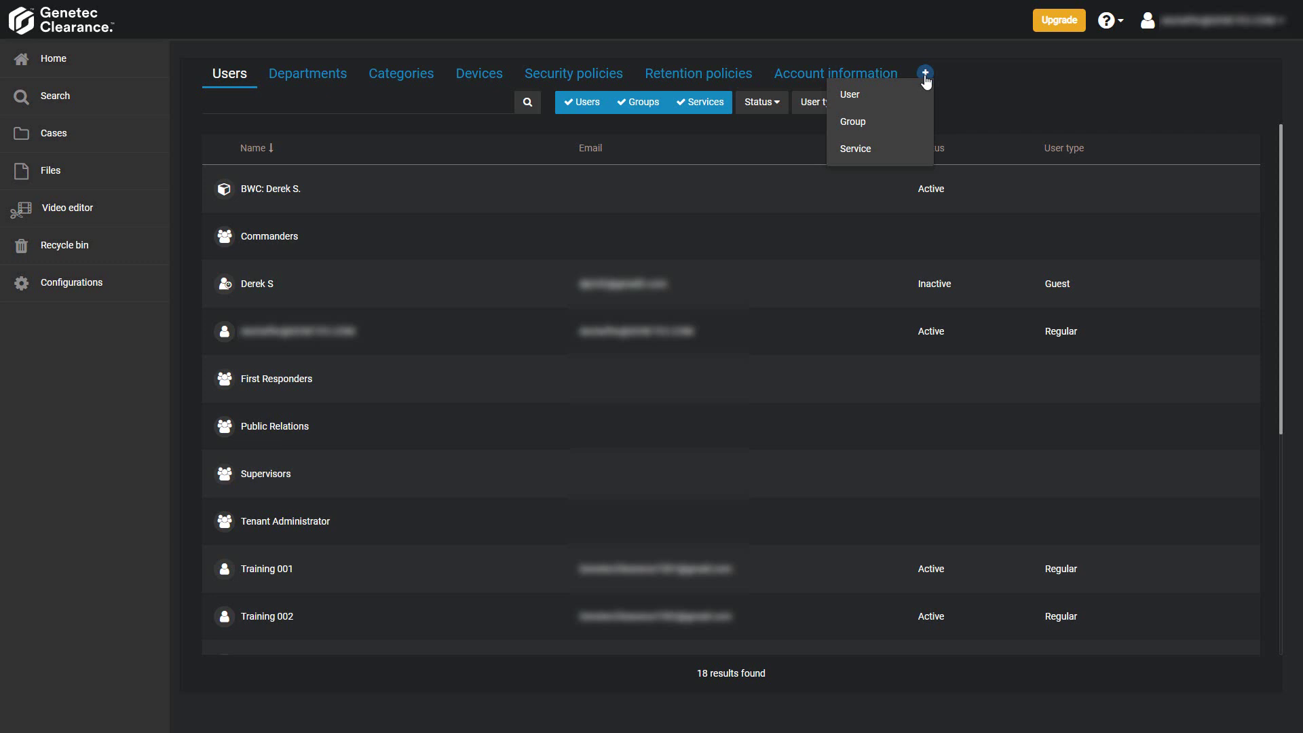
{"action": "left_click", "coordinate": [878, 151]}
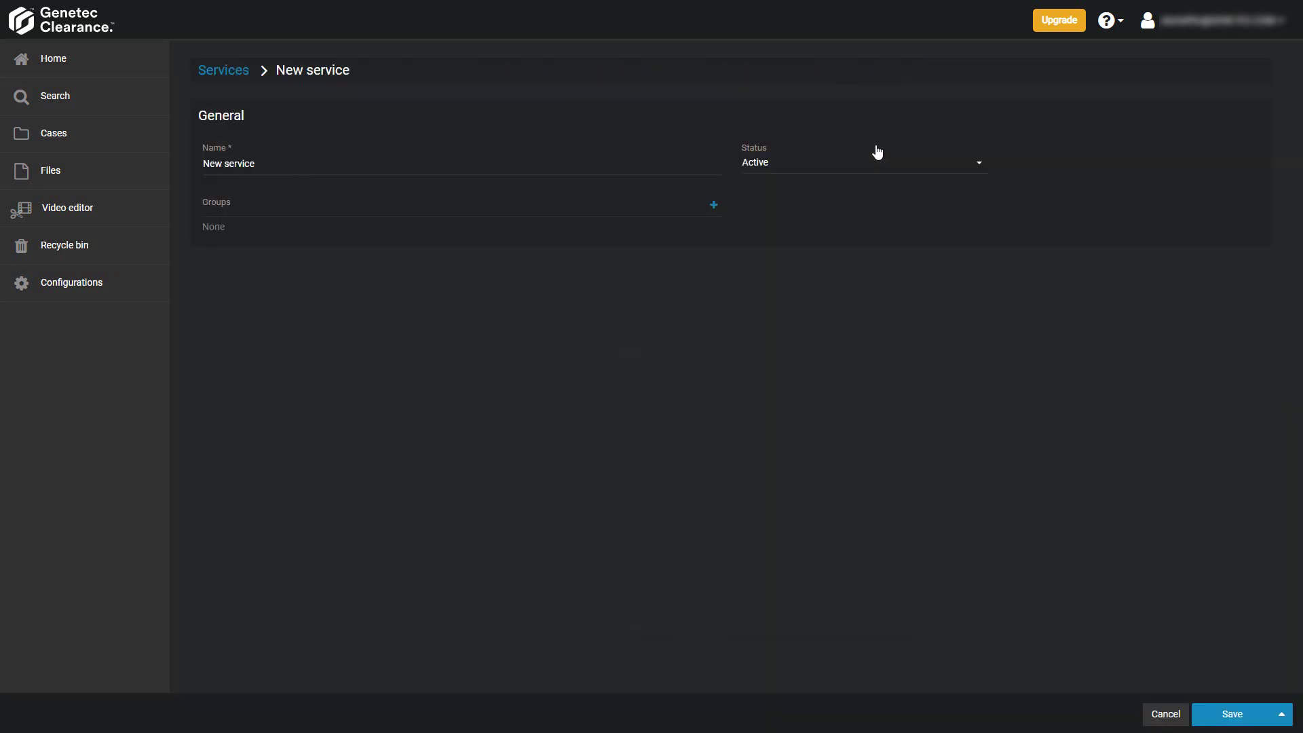
{"action": "triple_click", "coordinate": [369, 166]}
{"action": "key", "text": "BackSpace"}
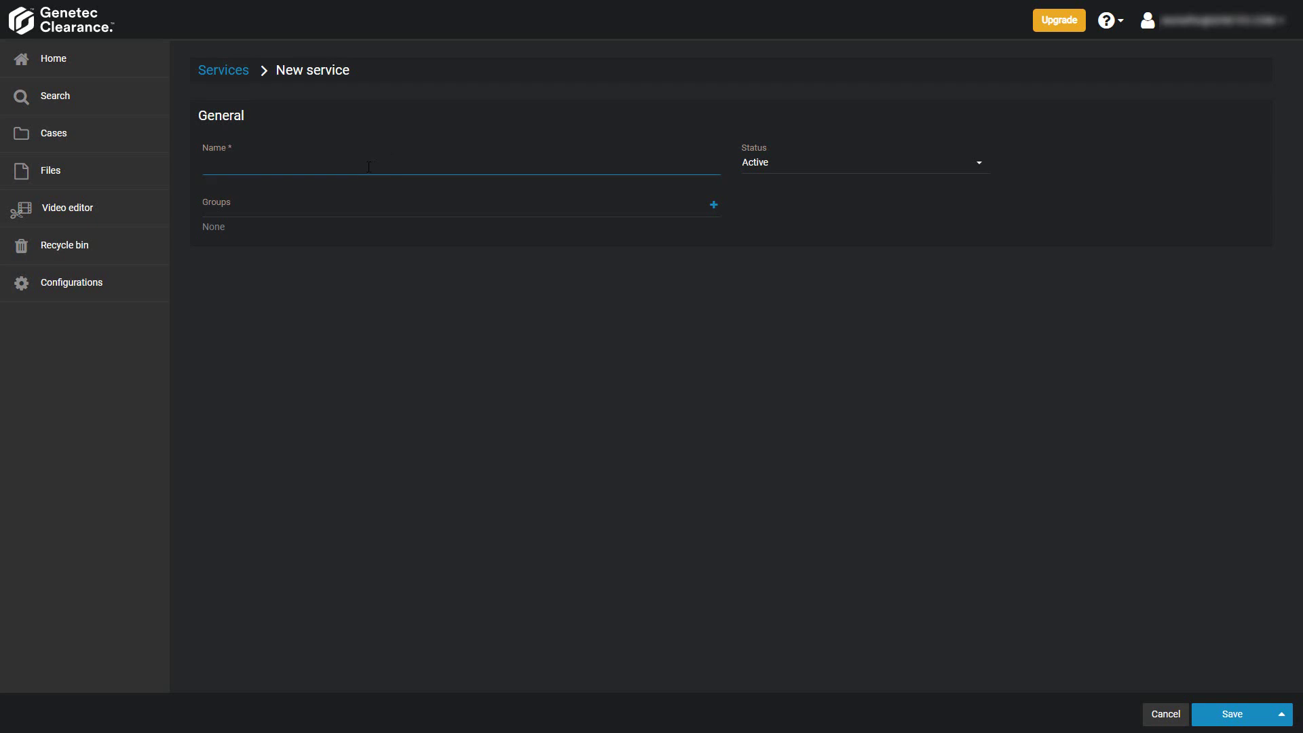
{"action": "type", "text": "Security Cente"}
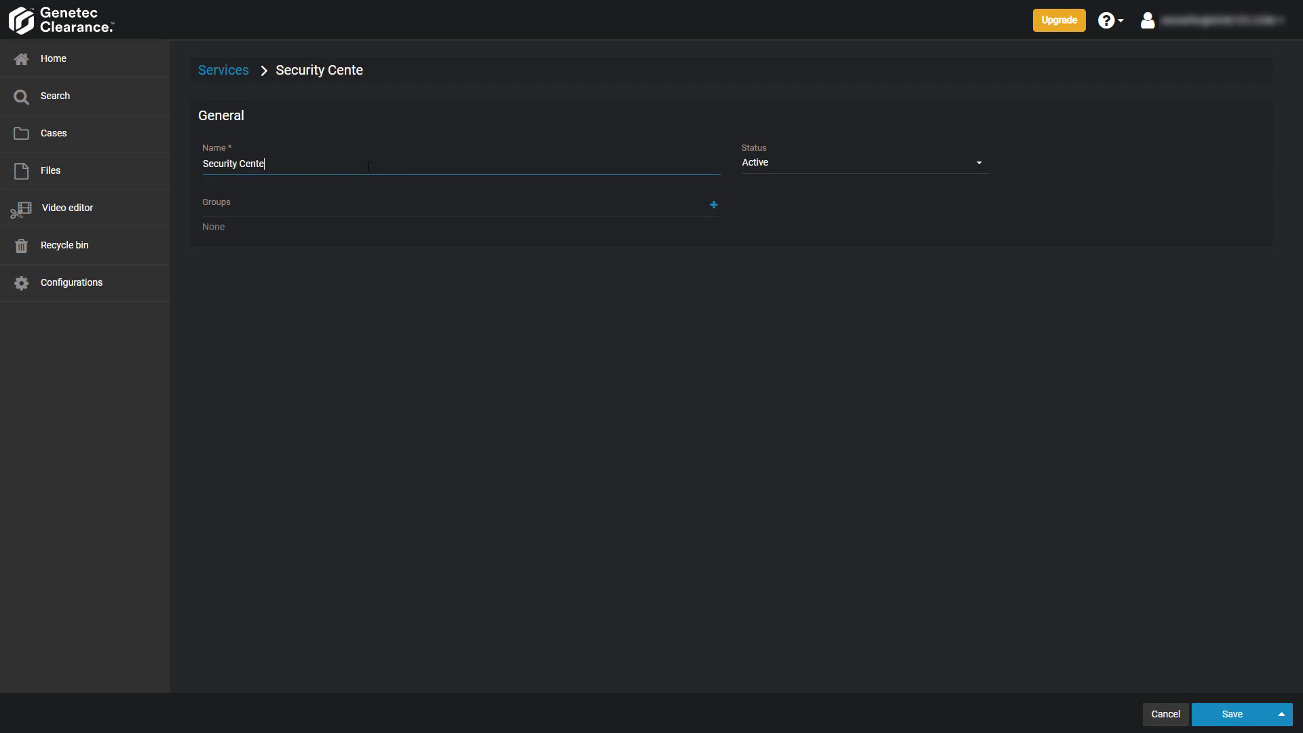
{"action": "type", "text": "r plugin"}
Step: Add Tenant Administrator, Supervisors and Commanders groups to the service, save, and download config.json
{"action": "left_click", "coordinate": [715, 208]}
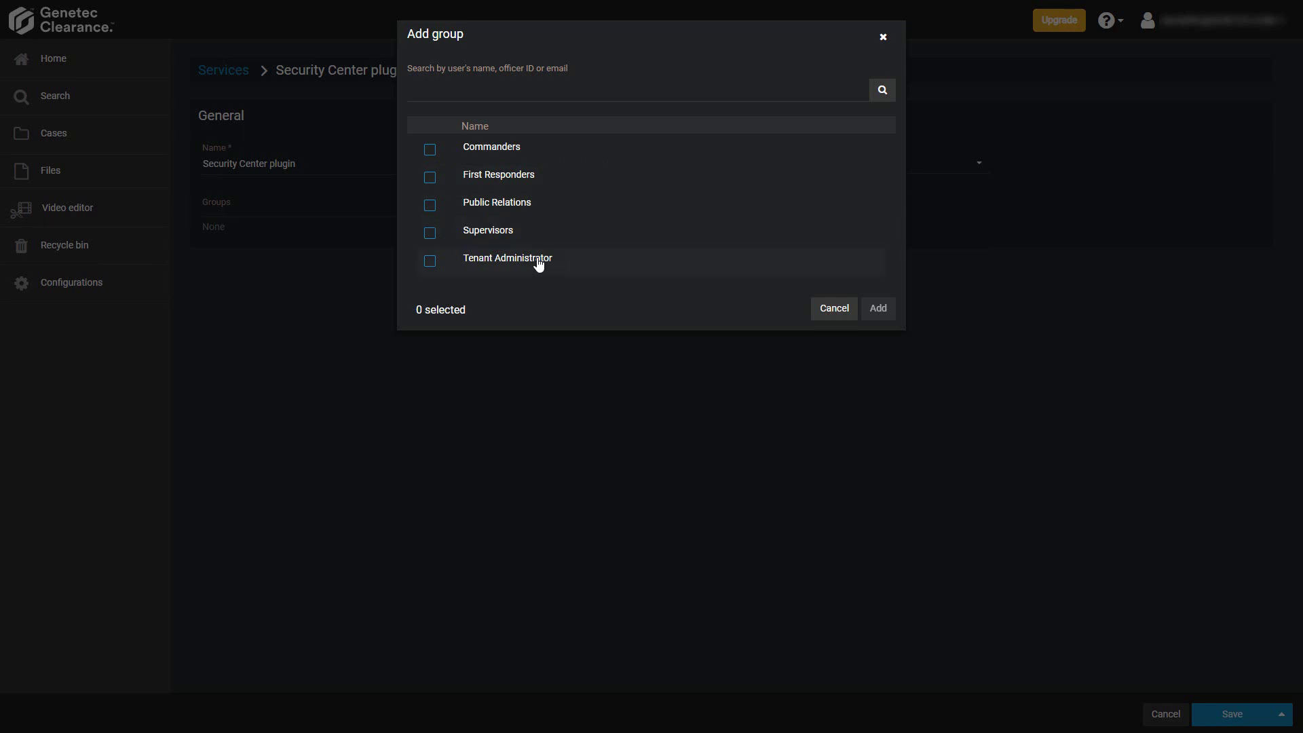
{"action": "left_click", "coordinate": [429, 261]}
{"action": "left_click", "coordinate": [431, 234]}
{"action": "left_click", "coordinate": [431, 150]}
{"action": "left_click", "coordinate": [878, 308]}
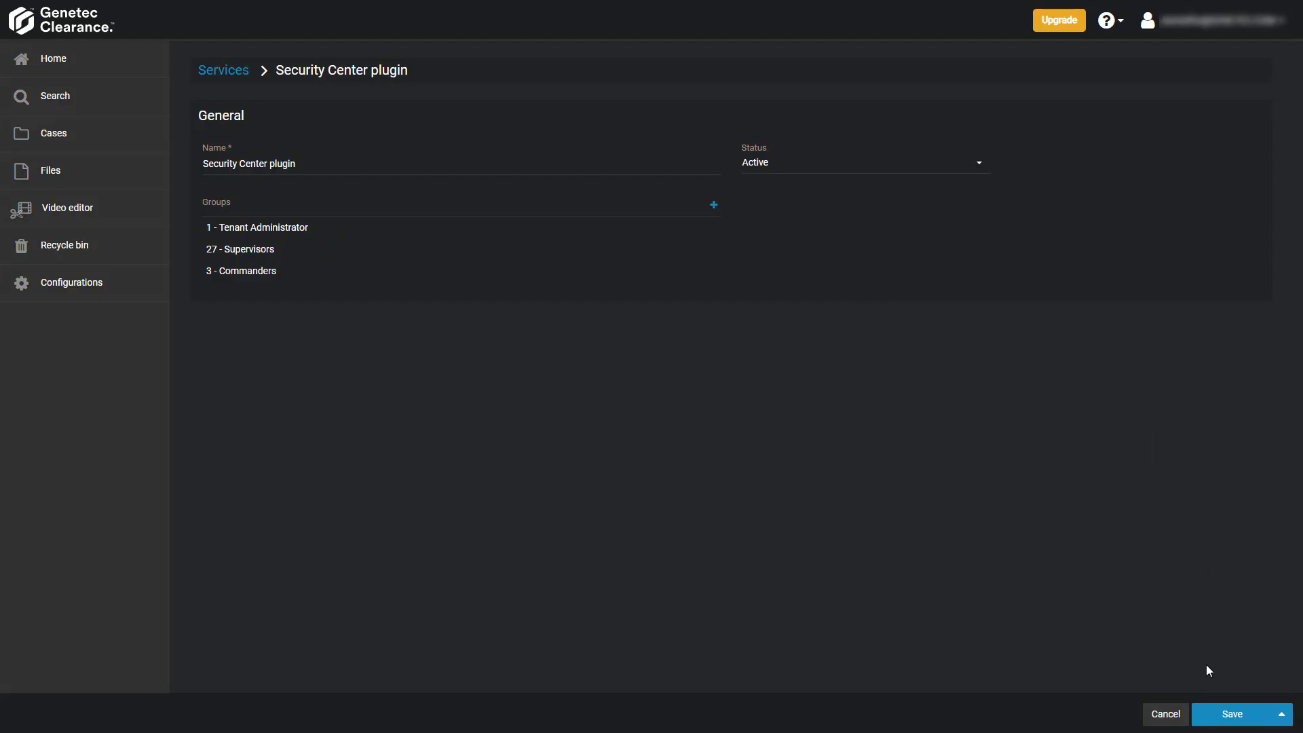
{"action": "left_click", "coordinate": [1213, 718]}
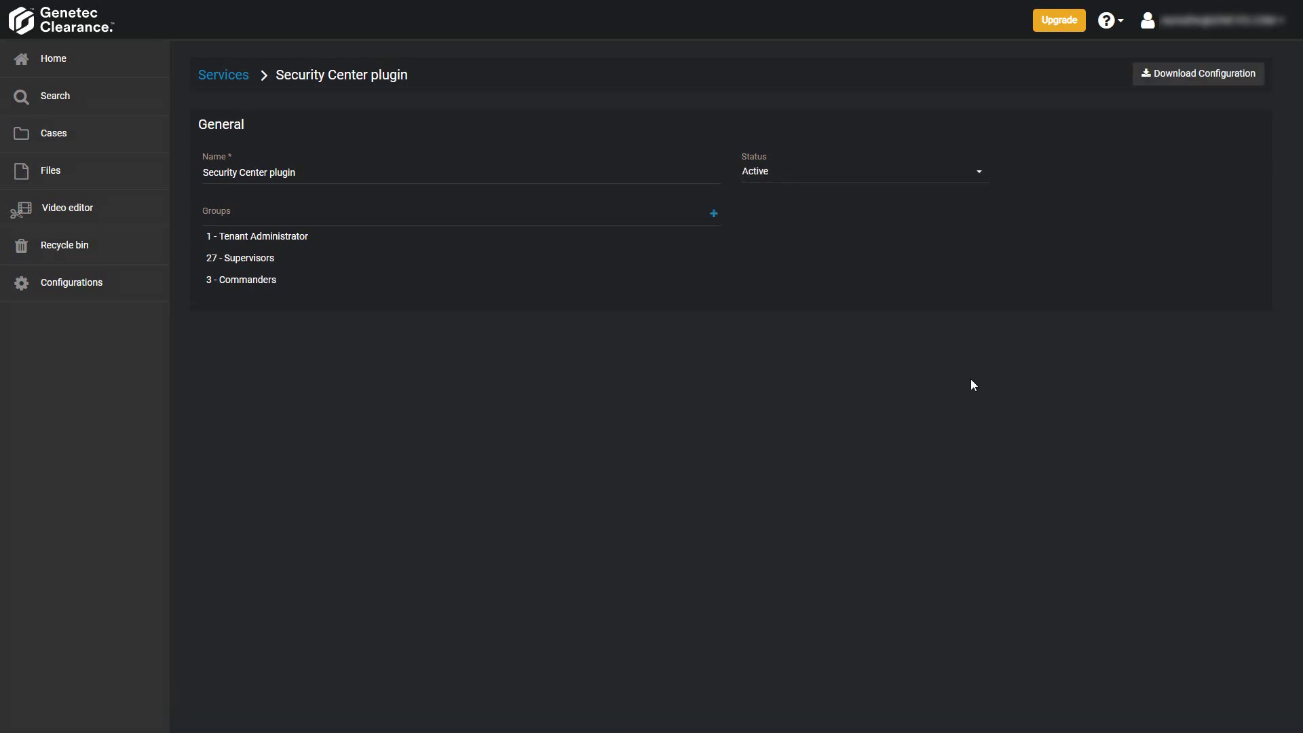
{"action": "left_click", "coordinate": [1202, 82]}
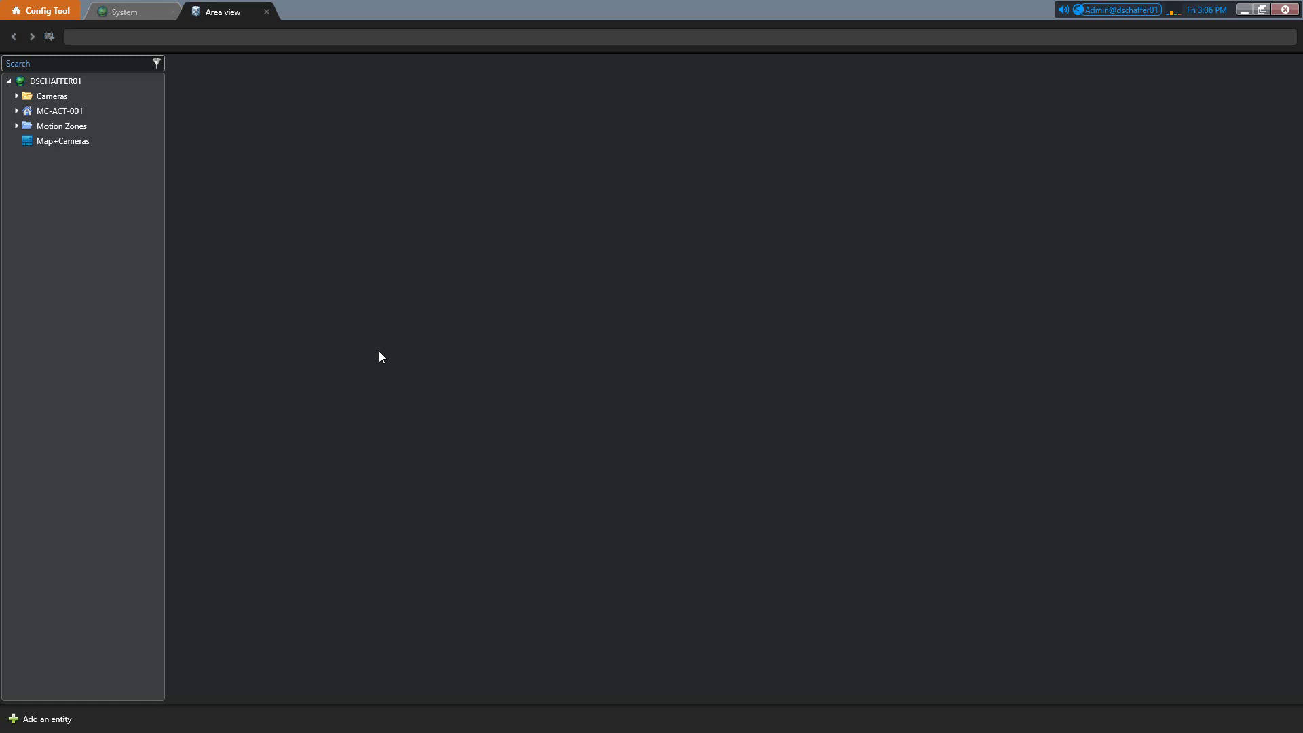
Step: From the Config Tool home page, start adding a new Plugin role in the Plugins task
{"action": "left_click", "coordinate": [57, 15]}
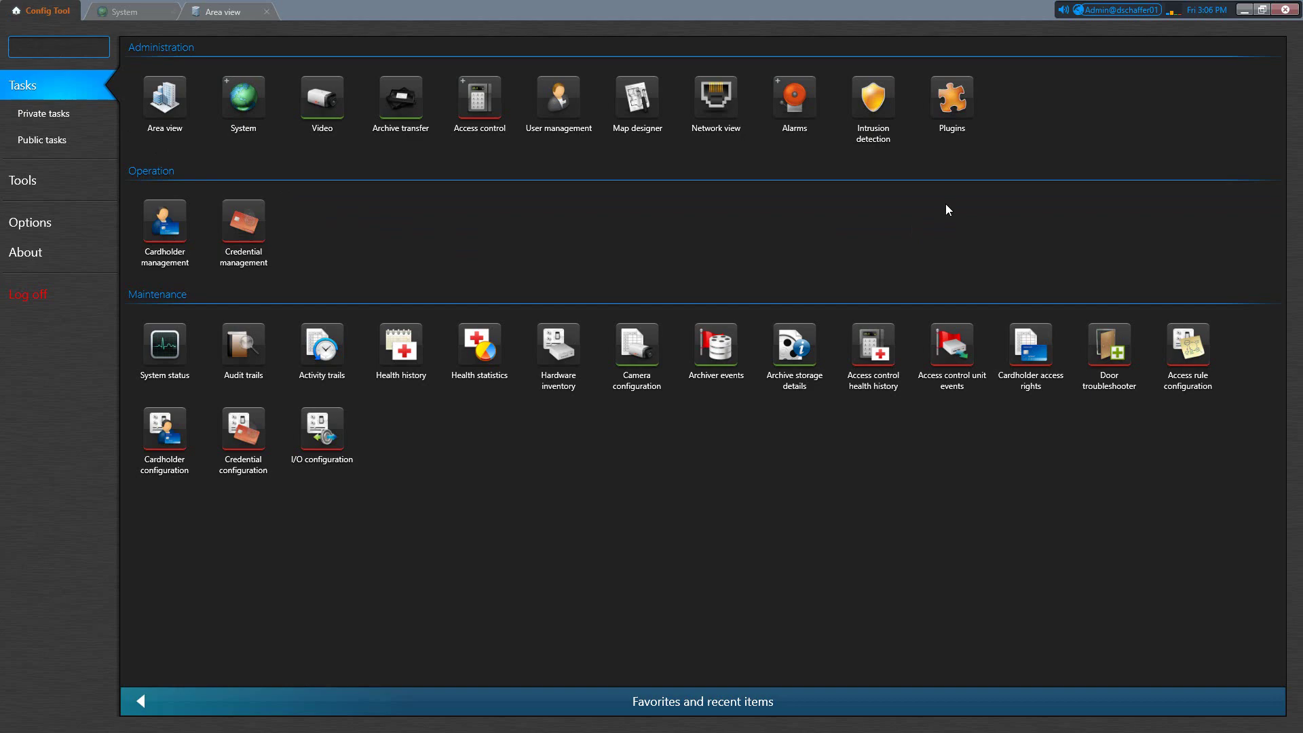
{"action": "left_click", "coordinate": [954, 126]}
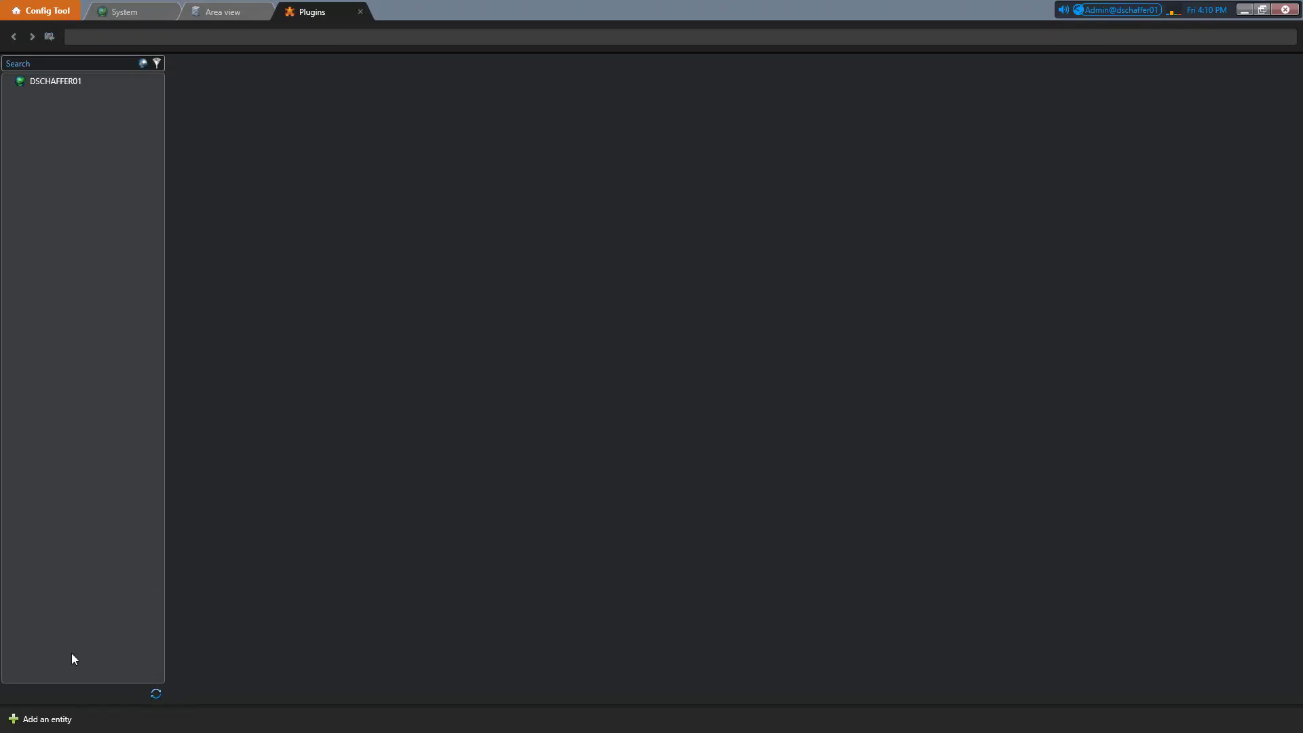
{"action": "left_click", "coordinate": [28, 720]}
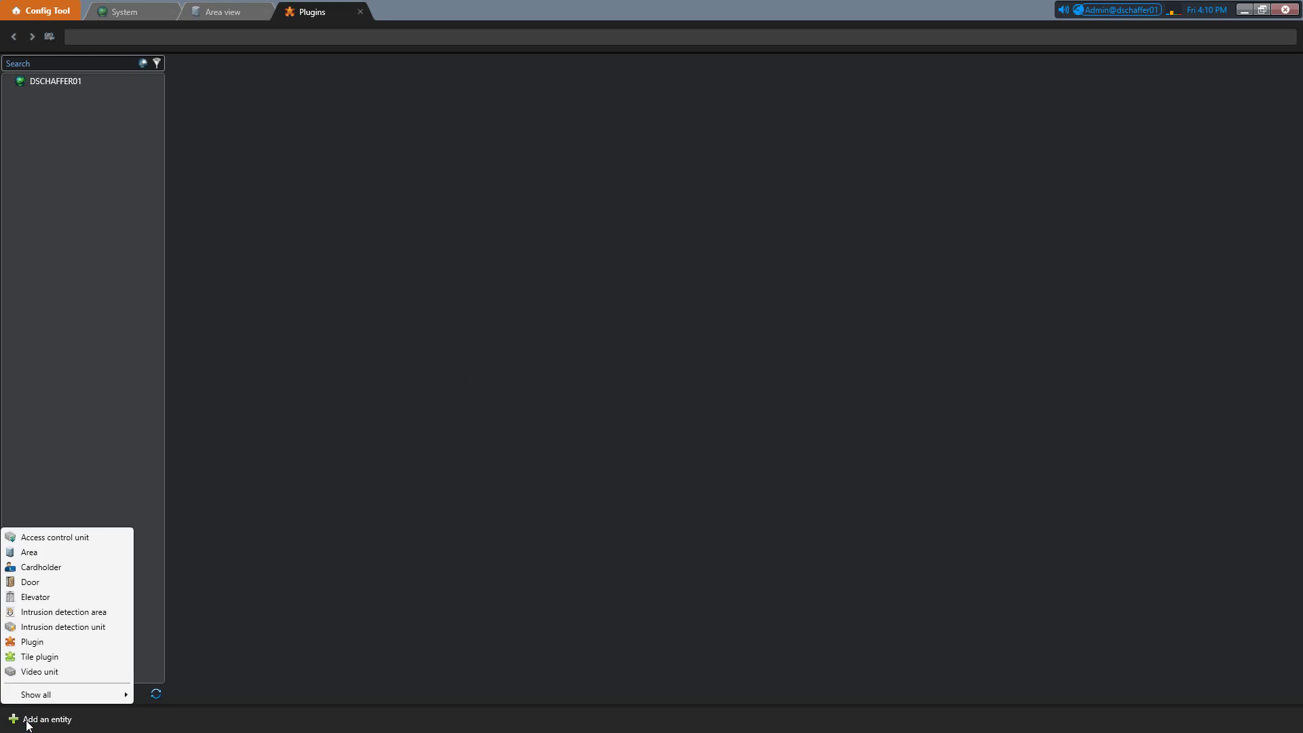
{"action": "left_click", "coordinate": [41, 642]}
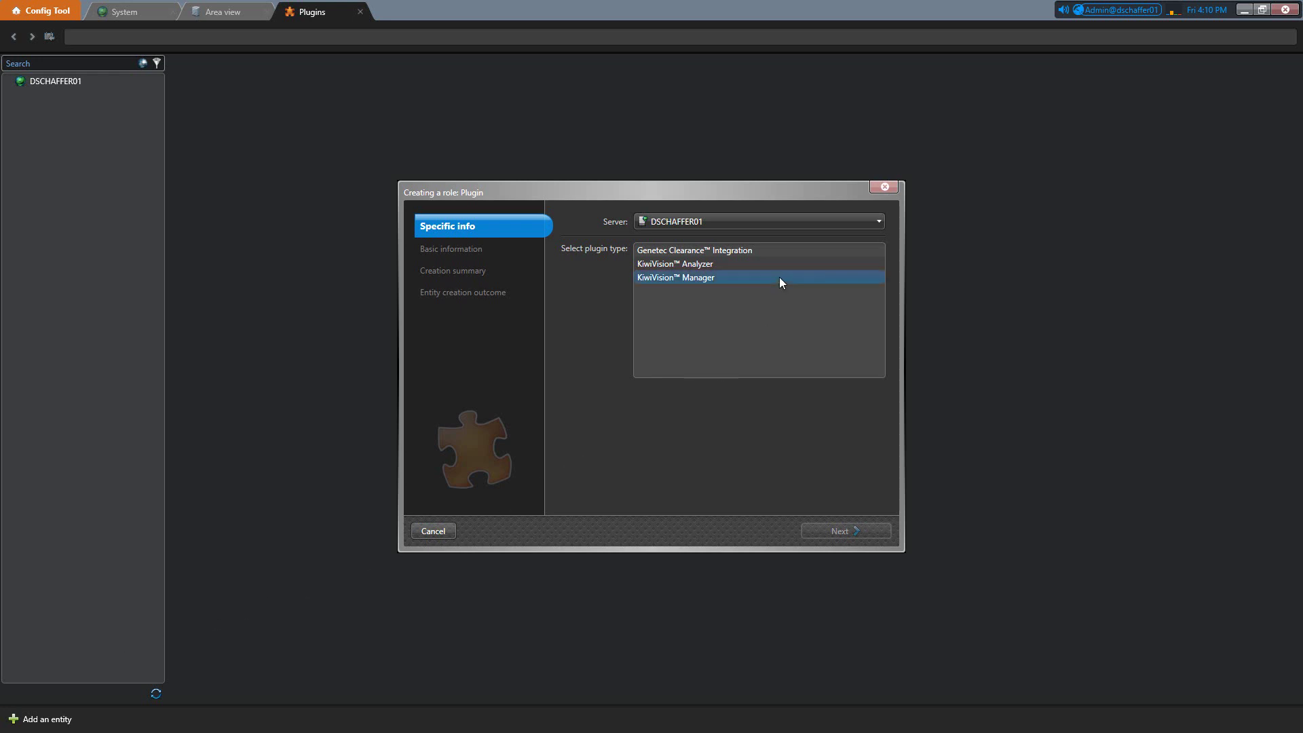
Step: Choose Genetec Clearance™ Integration on server DSCHAFFER01, keep partition DSCHAFFER01, and reach the summary
{"action": "left_click", "coordinate": [773, 251]}
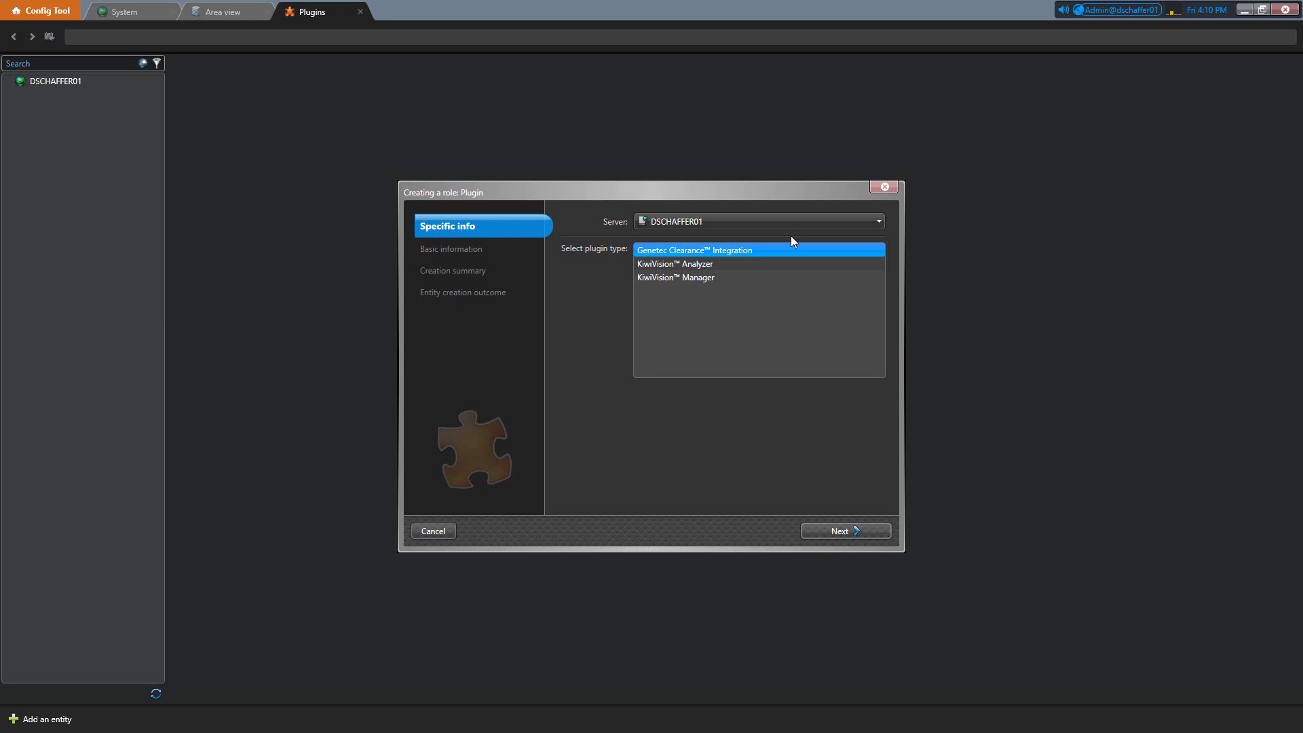
{"action": "left_click", "coordinate": [781, 222]}
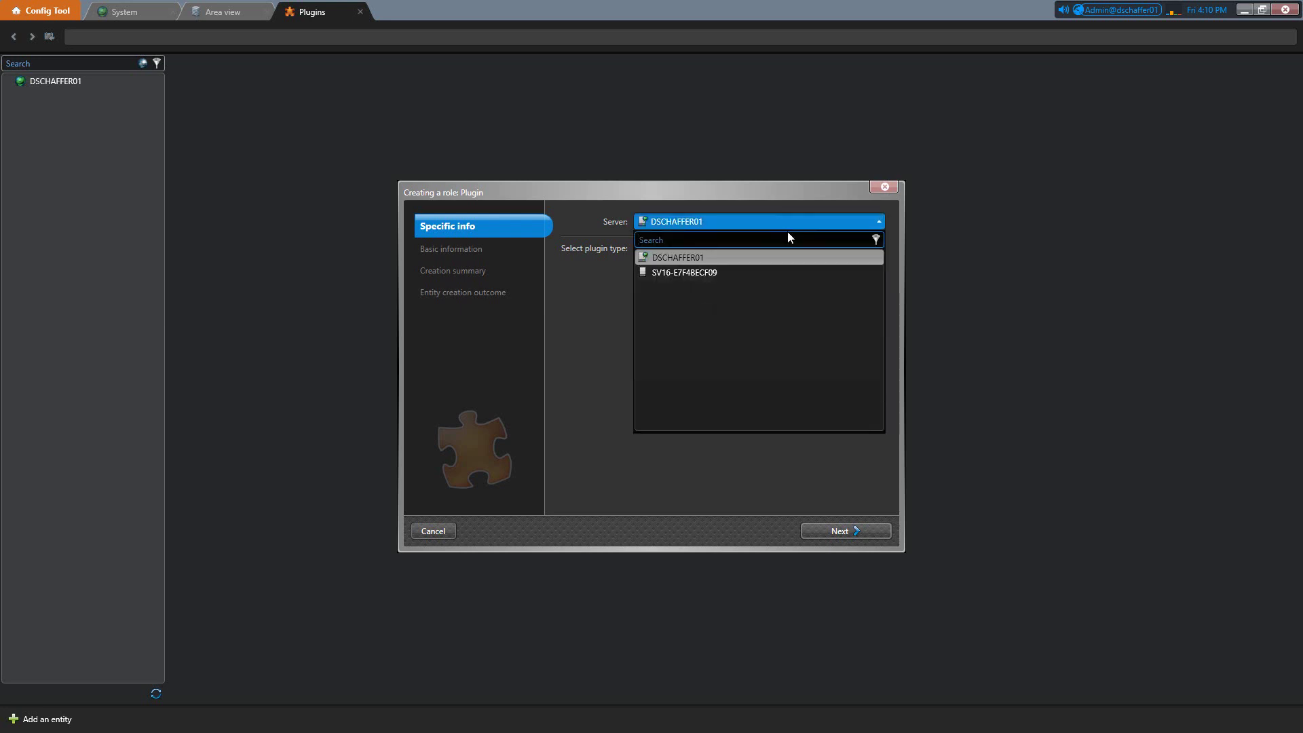
{"action": "left_click", "coordinate": [700, 258]}
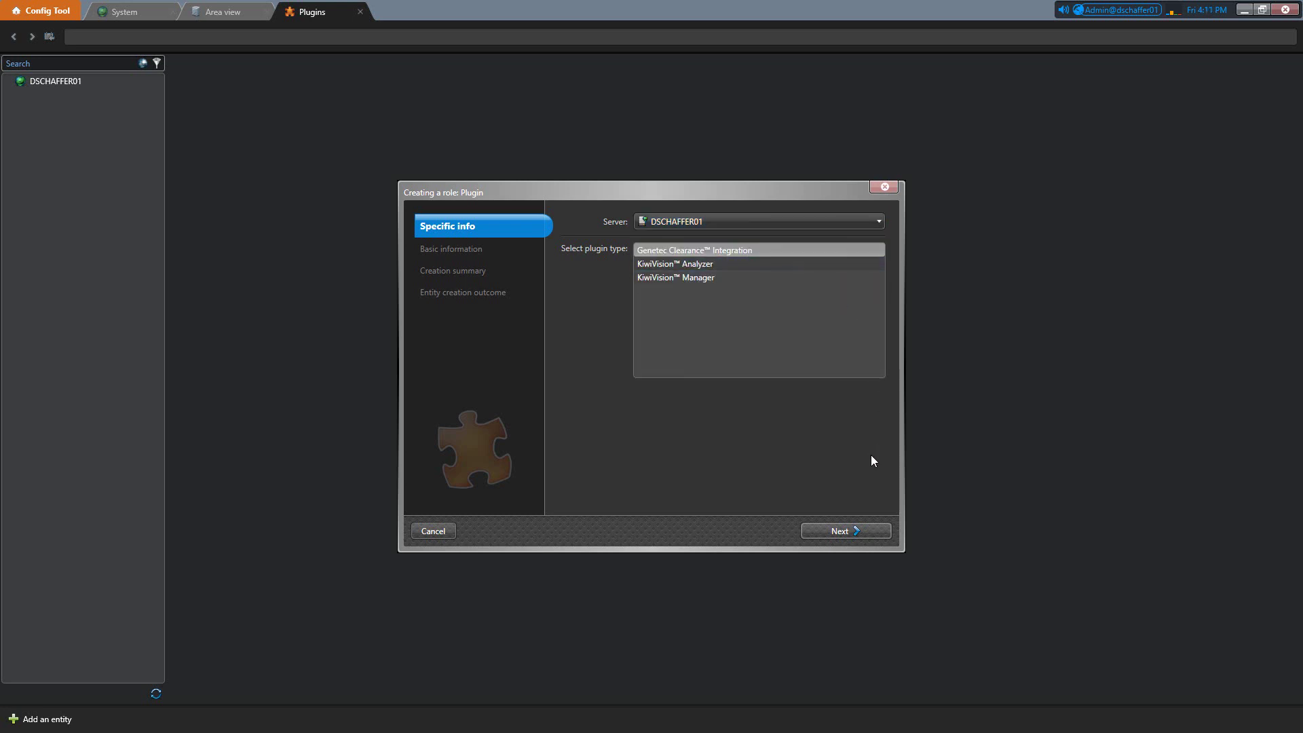
{"action": "left_click", "coordinate": [828, 530]}
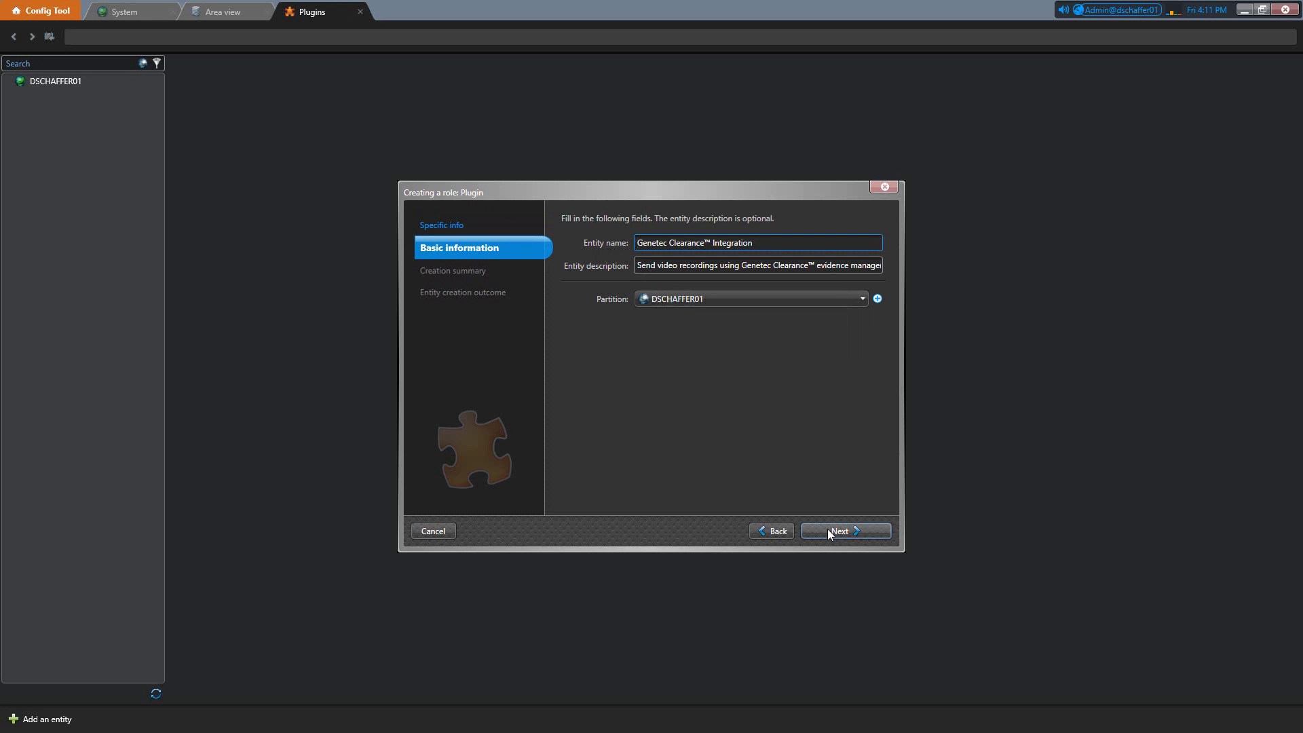
{"action": "left_click", "coordinate": [837, 299]}
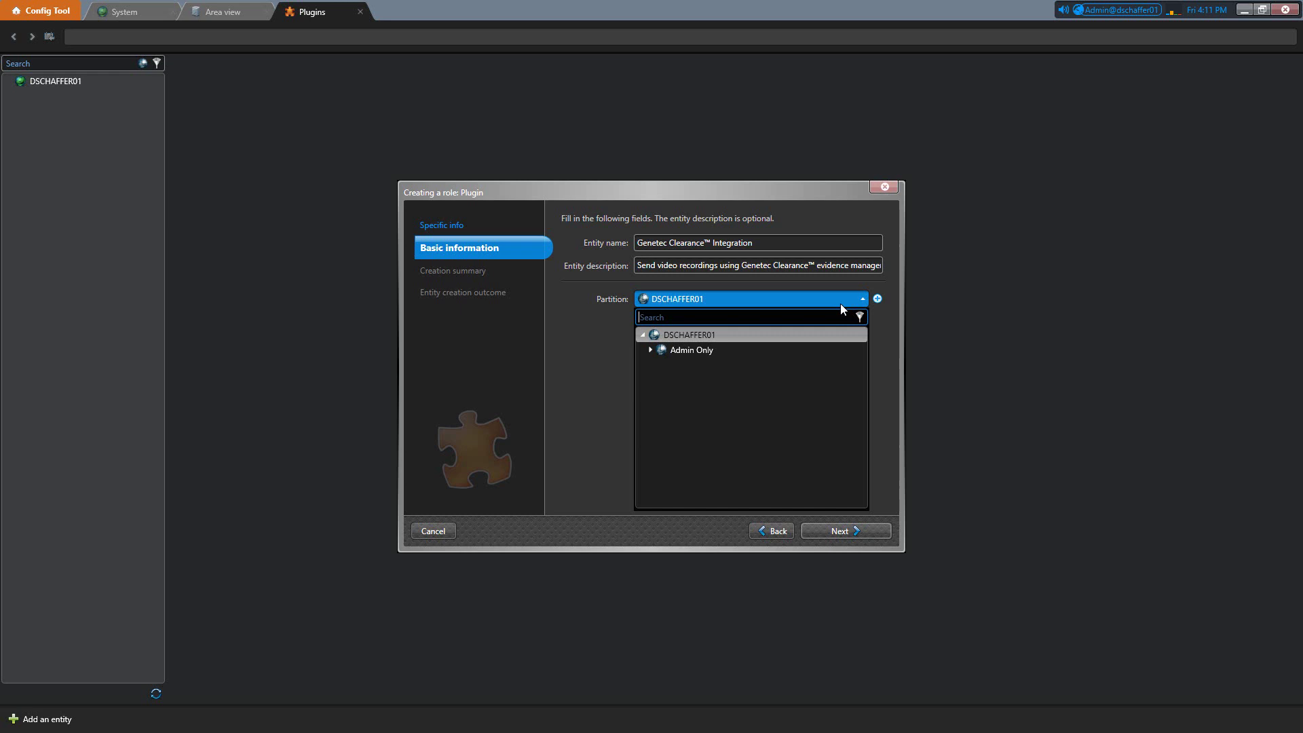
{"action": "left_click", "coordinate": [739, 335]}
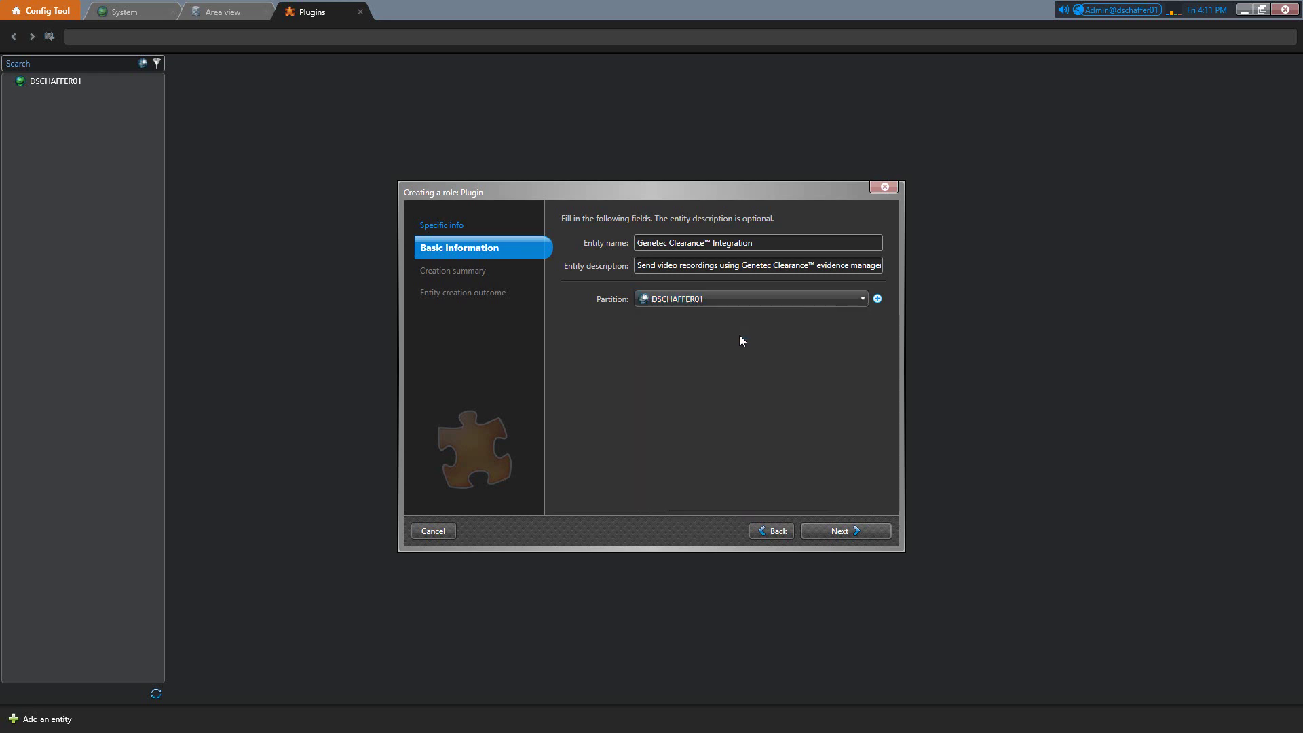
{"action": "left_click", "coordinate": [833, 531]}
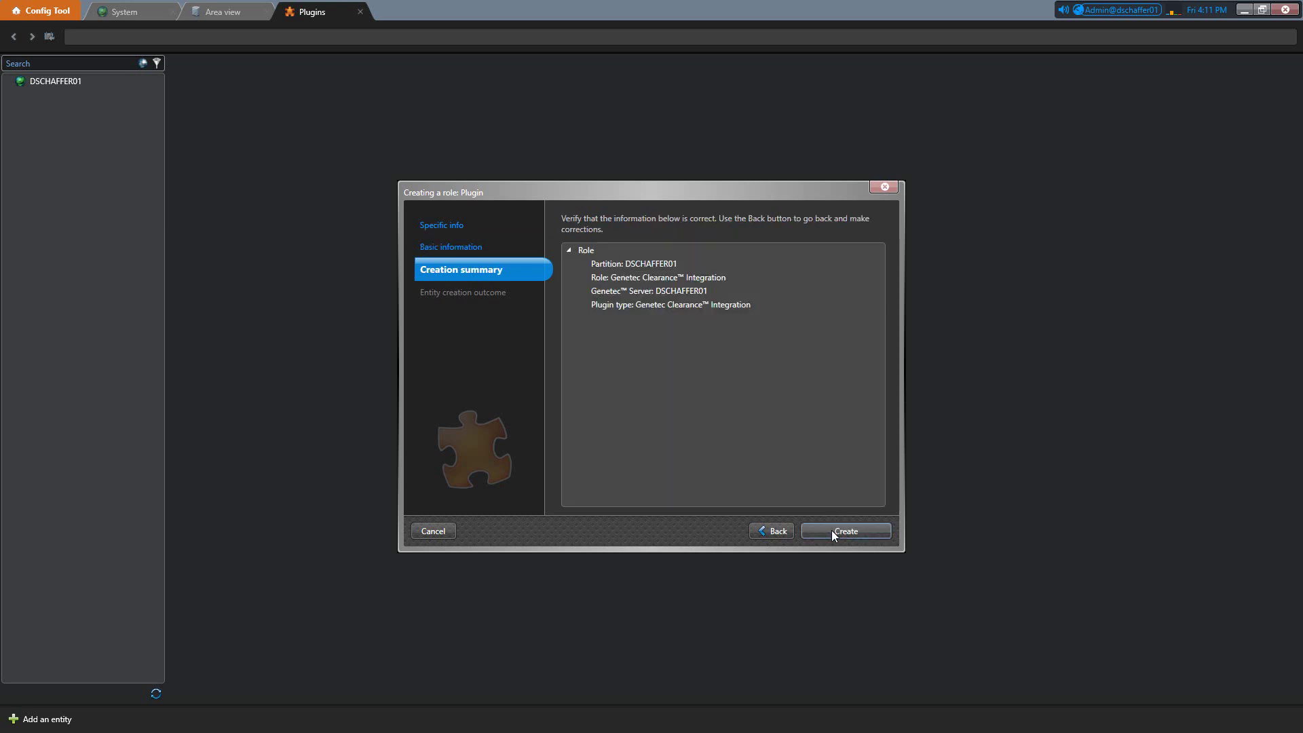
Step: Create the Genetec Clearance Integration role and close the wizard to view its Identity page
{"action": "left_click", "coordinate": [833, 531]}
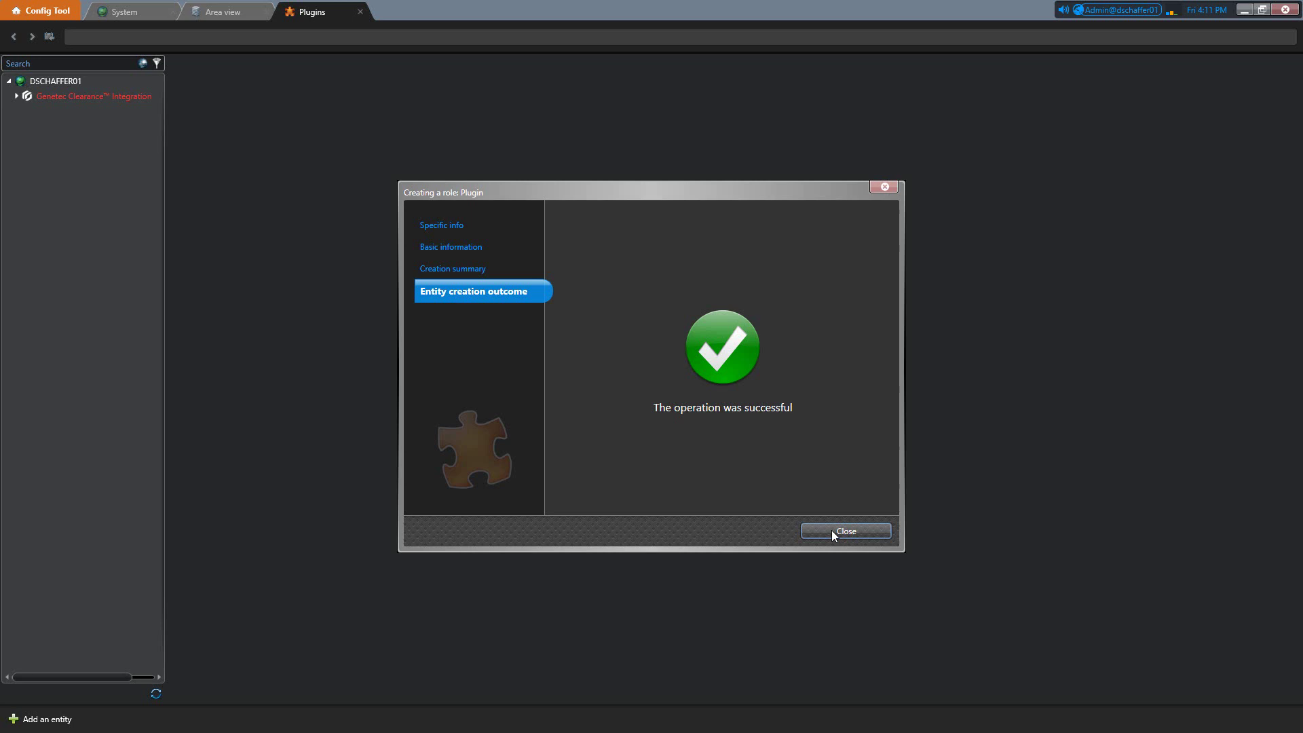
{"action": "left_click", "coordinate": [832, 531]}
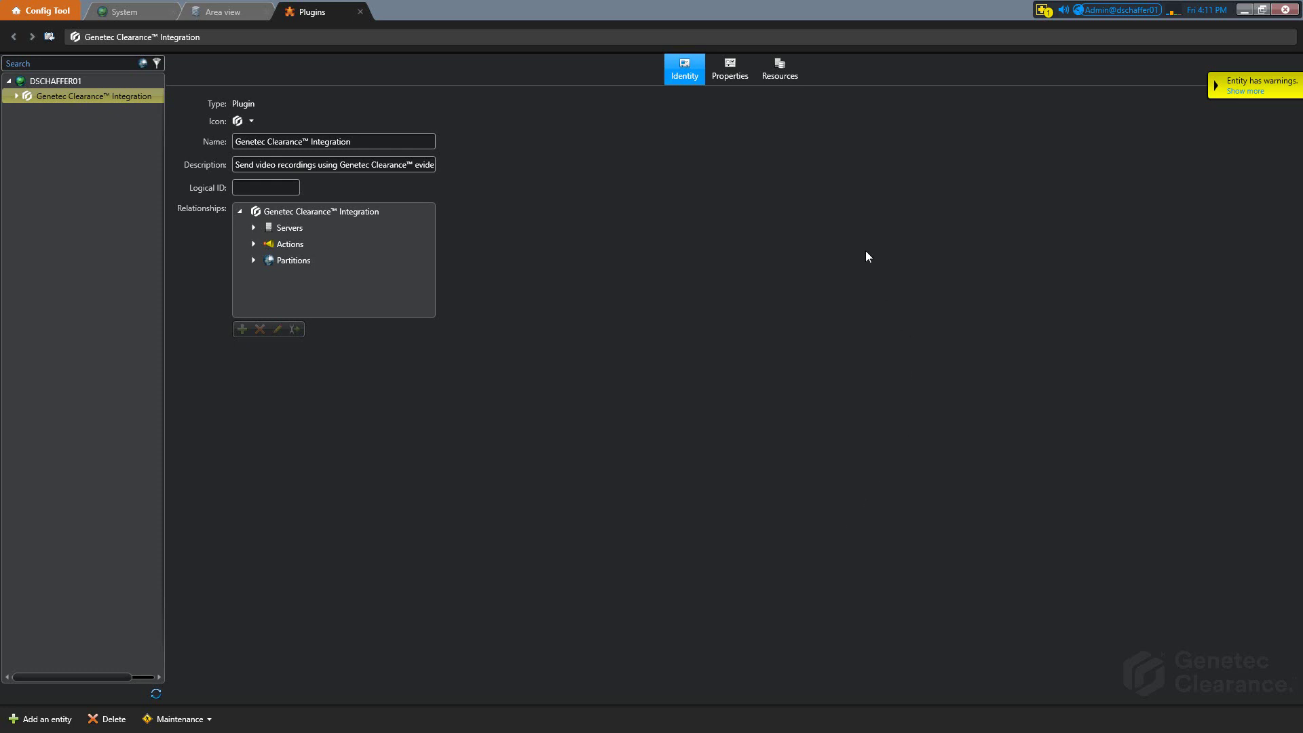
Step: Show the Properties tab of the Genetec Clearance Integration role
{"action": "left_click", "coordinate": [735, 76]}
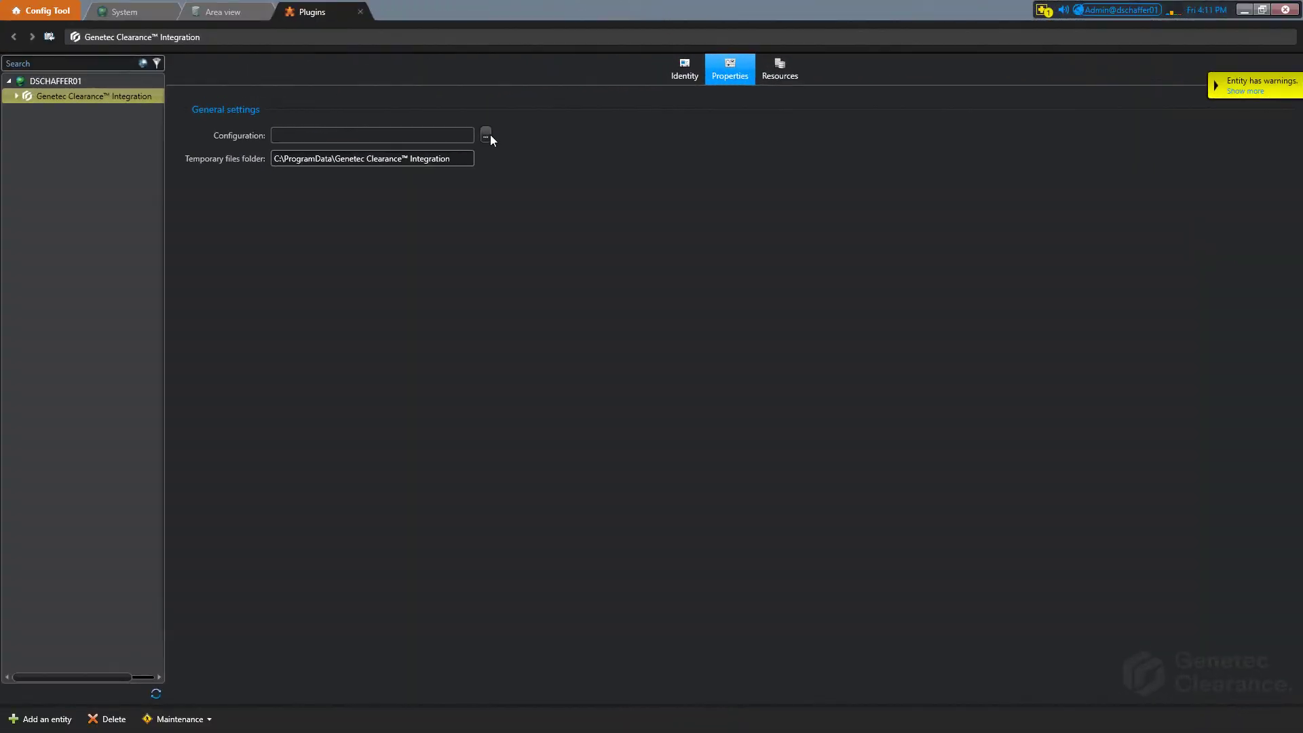
Step: Load C:\Genetec\config.json as the plugin configuration (Tenant ID training) and apply it
{"action": "left_click", "coordinate": [489, 135]}
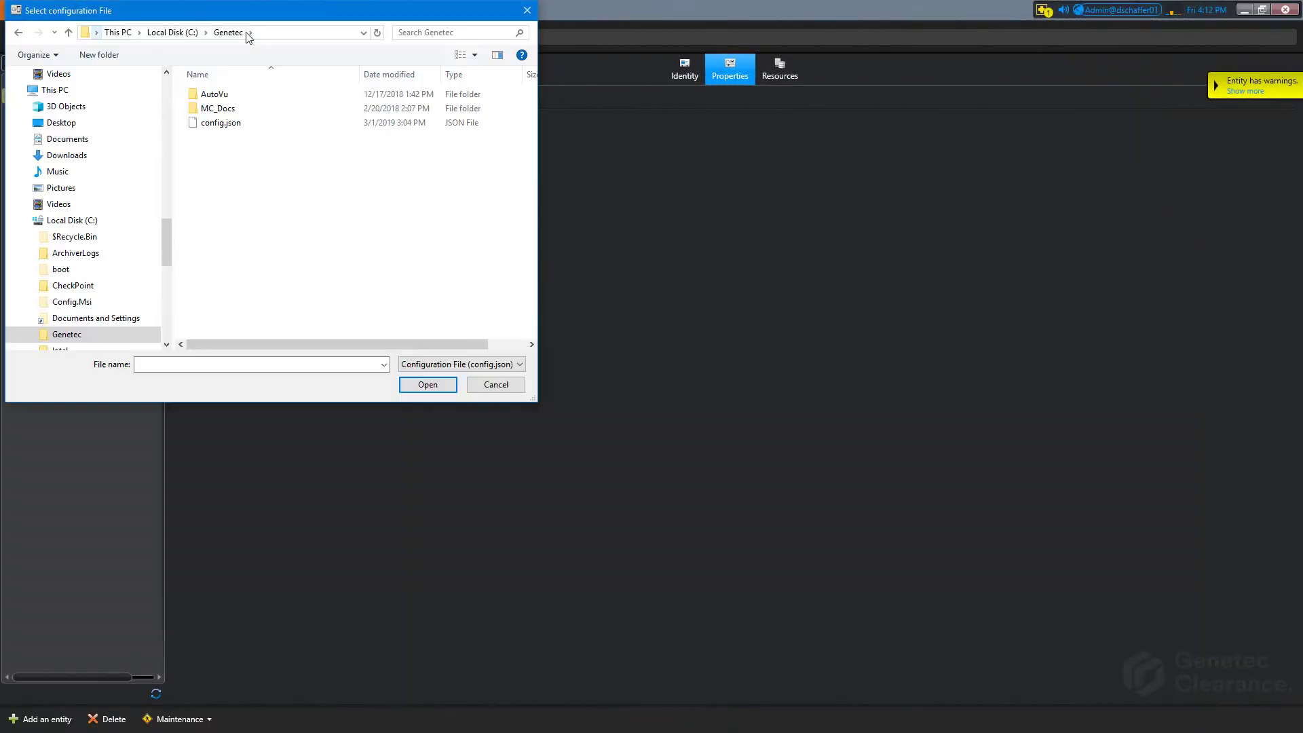
{"action": "left_click", "coordinate": [235, 126]}
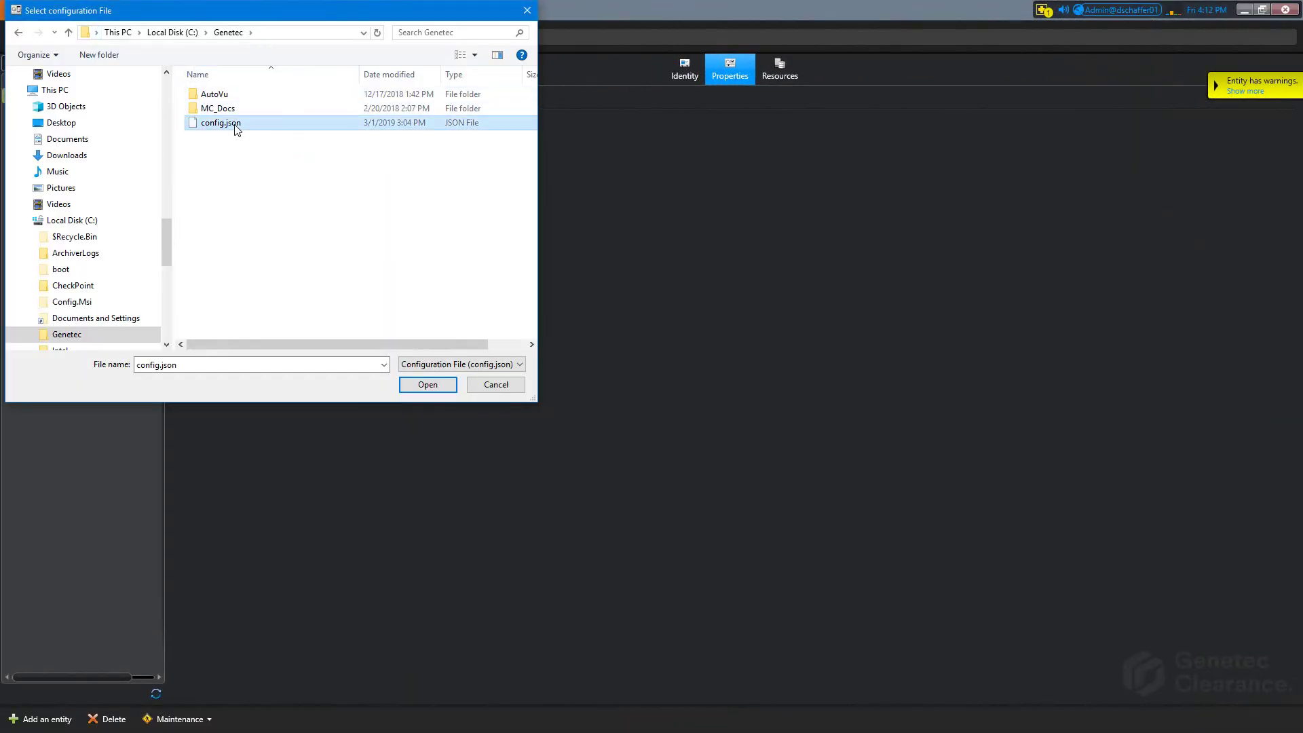
{"action": "left_click", "coordinate": [429, 385]}
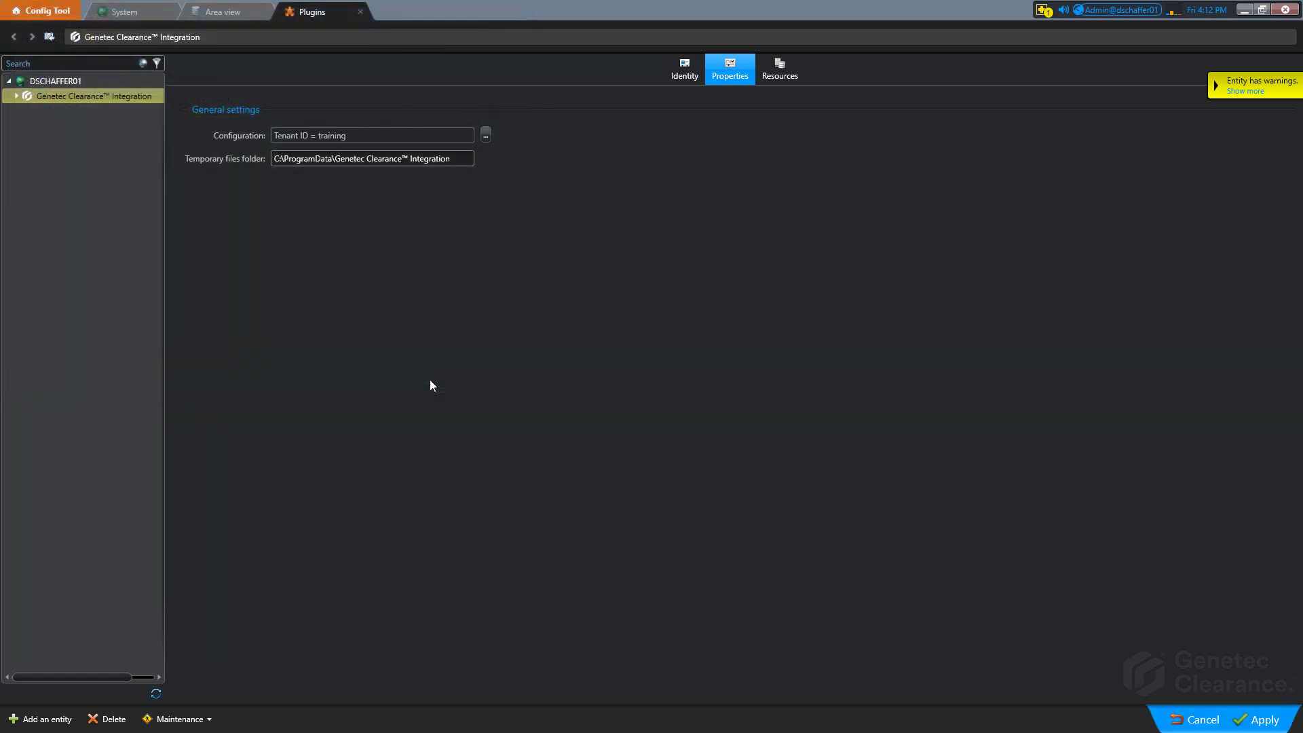
{"action": "left_click", "coordinate": [1267, 718]}
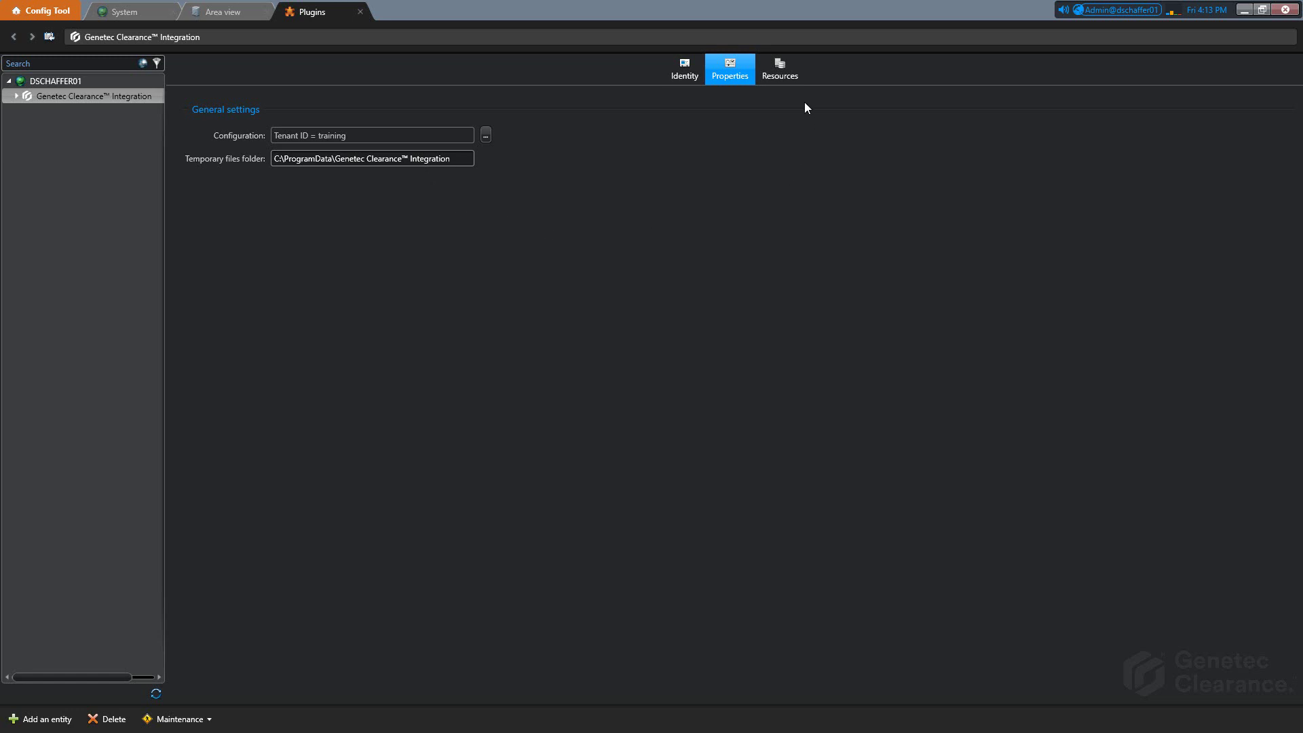
Step: Review the plugin role's assigned servers and the servers available to add on the Resources tab
{"action": "left_click", "coordinate": [795, 80]}
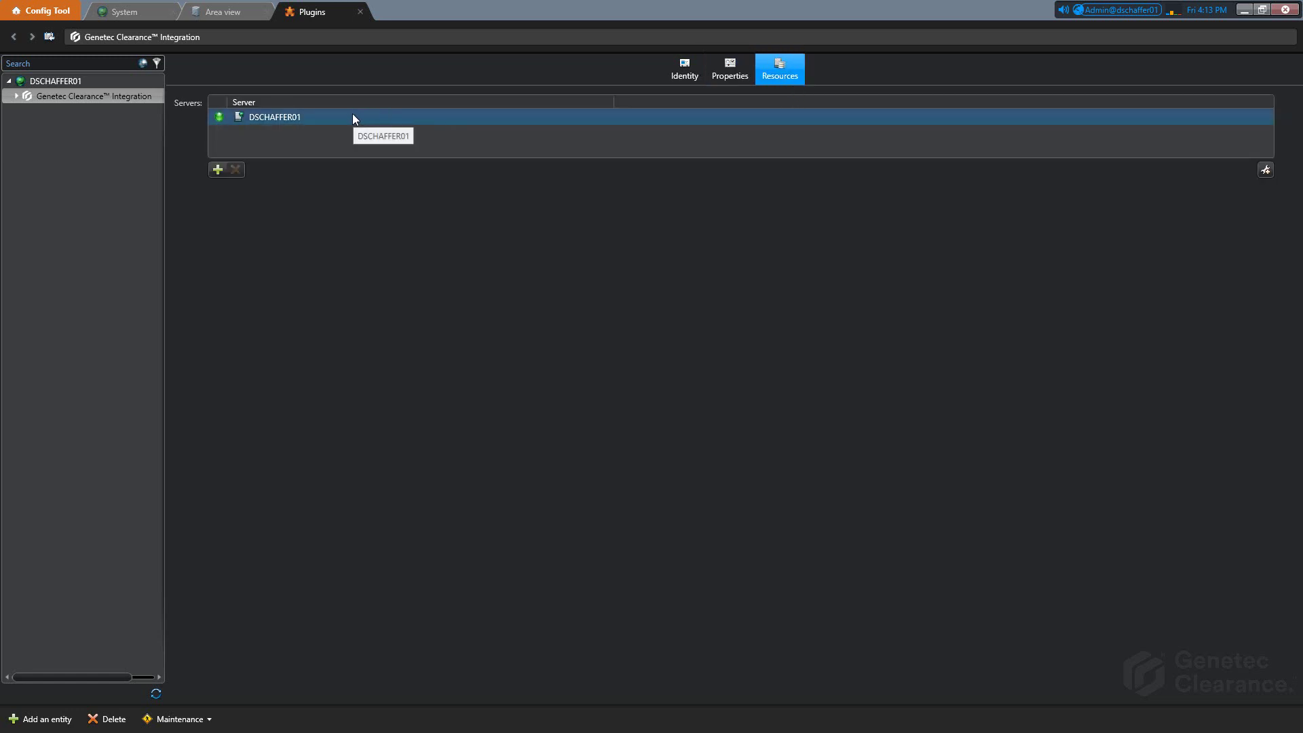
{"action": "left_click", "coordinate": [222, 172]}
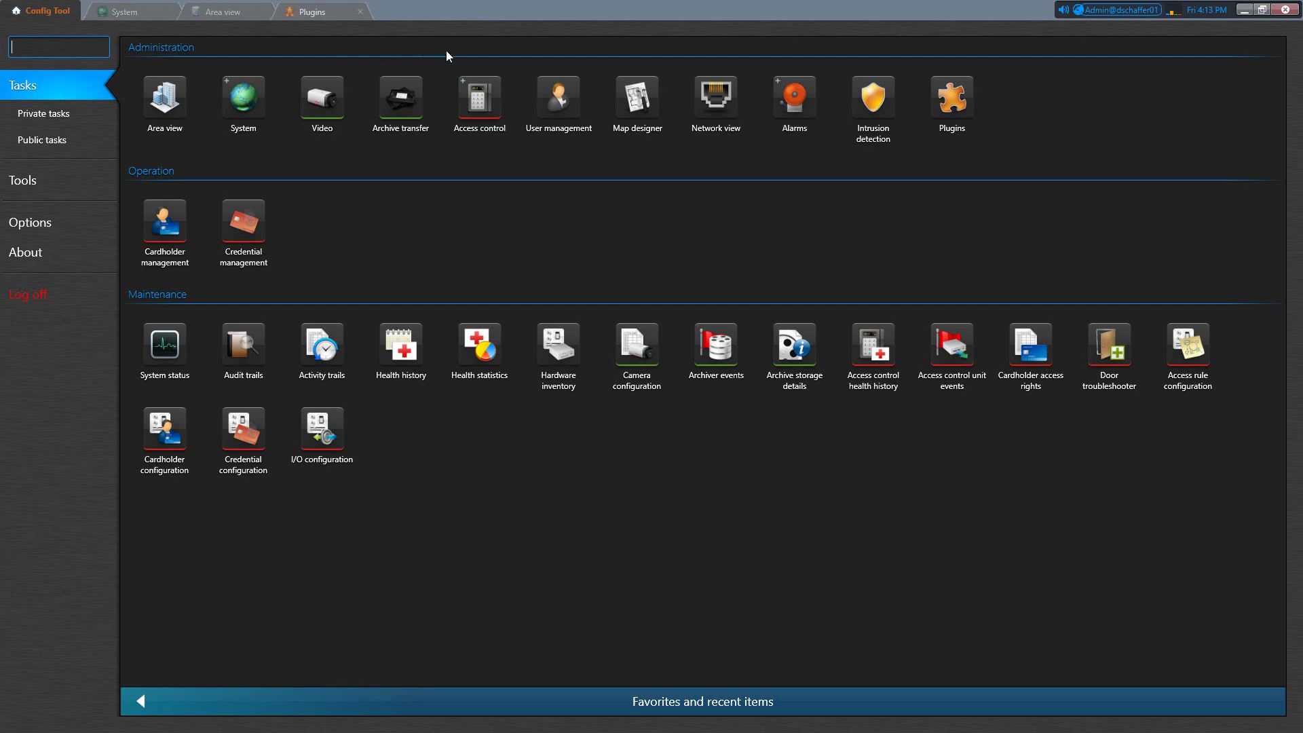
Step: Set the operator user's Action privileges > Cameras > Send to Genetec Clearance to Allow and apply
{"action": "left_click", "coordinate": [568, 109]}
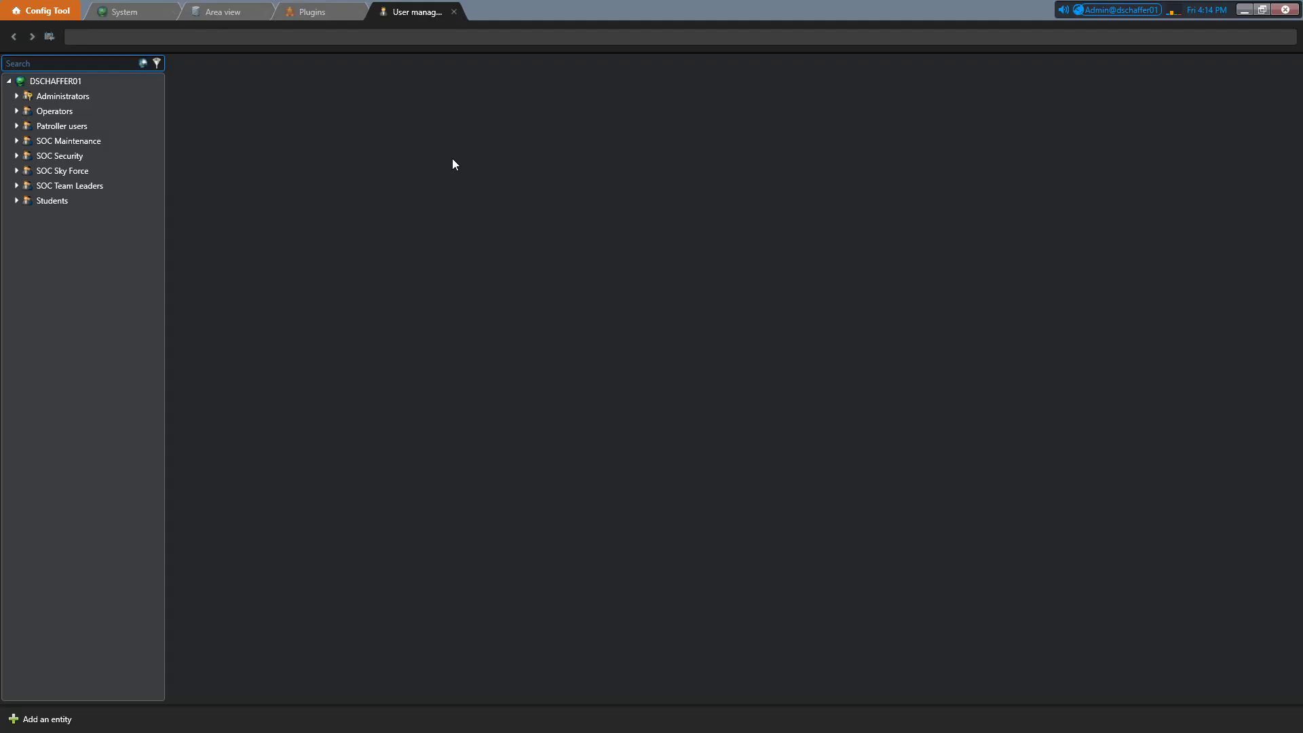
{"action": "left_click", "coordinate": [16, 111]}
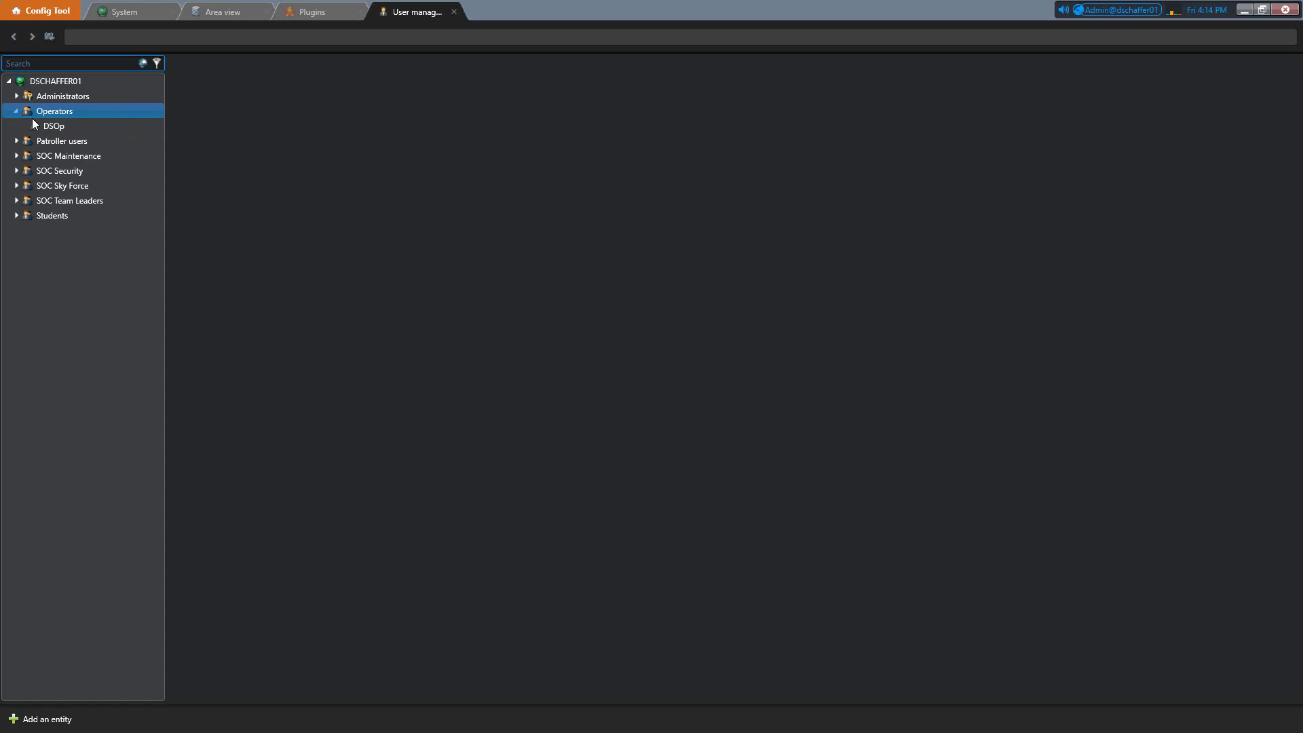
{"action": "left_click", "coordinate": [43, 125]}
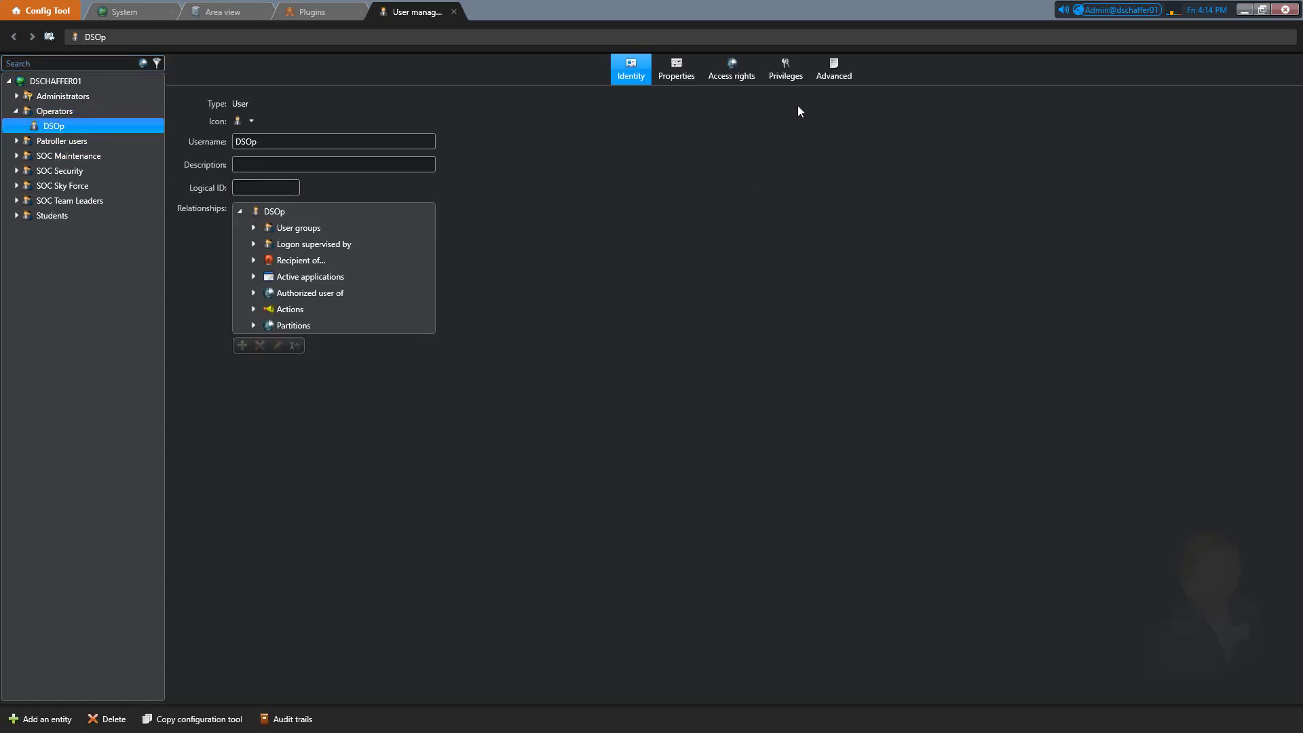
{"action": "left_click", "coordinate": [799, 73]}
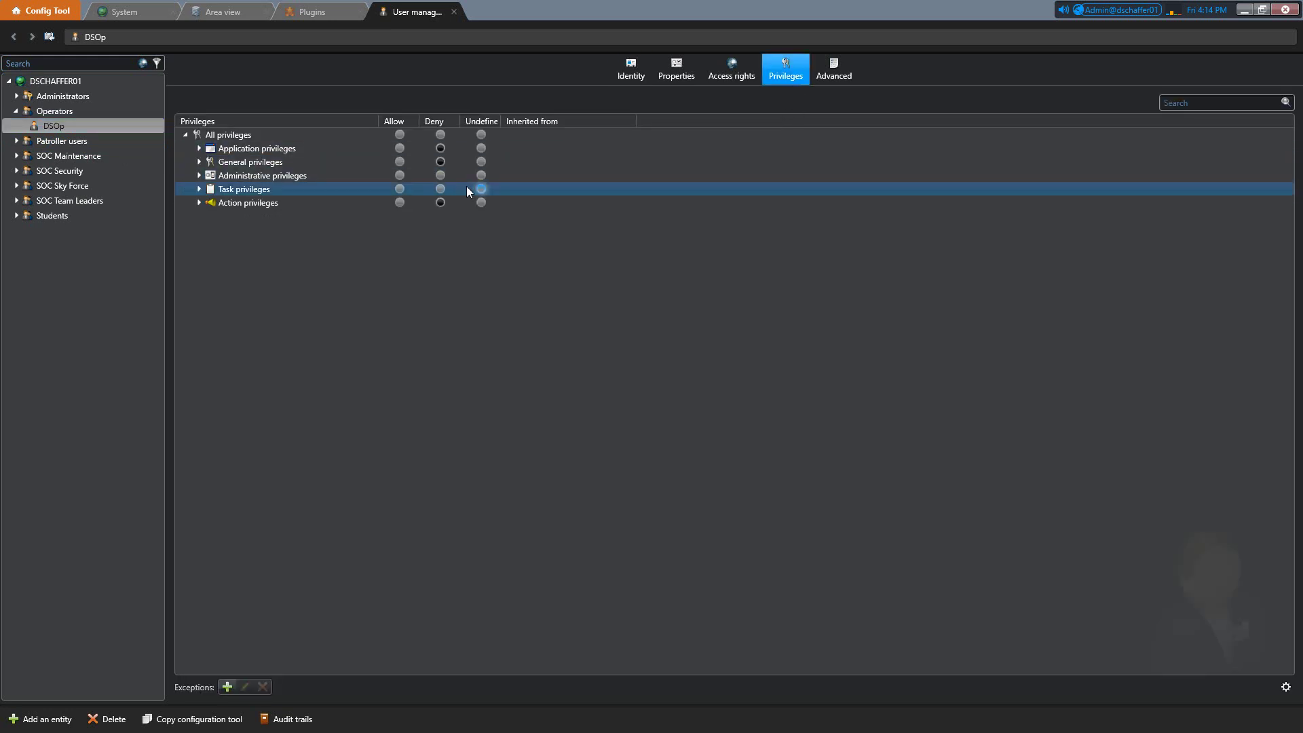
{"action": "left_click", "coordinate": [199, 203]}
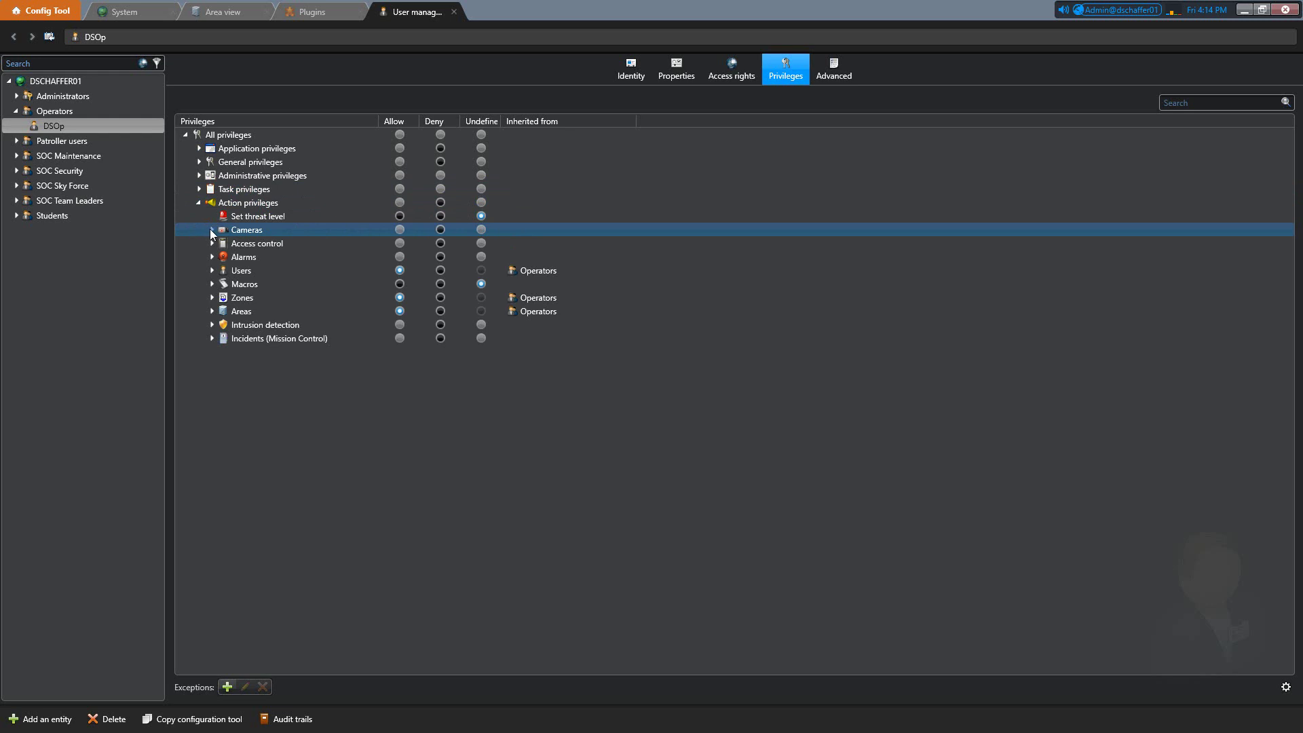
{"action": "left_click", "coordinate": [212, 230]}
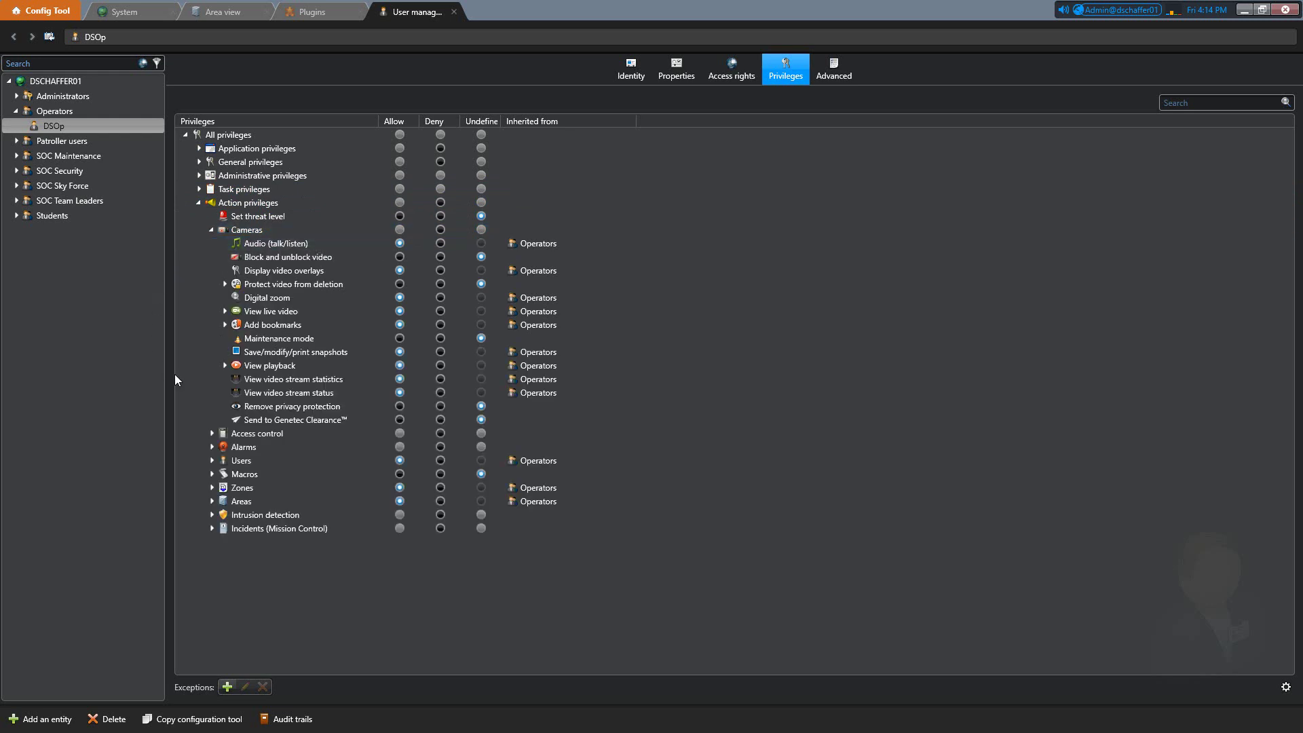
{"action": "left_click", "coordinate": [399, 421]}
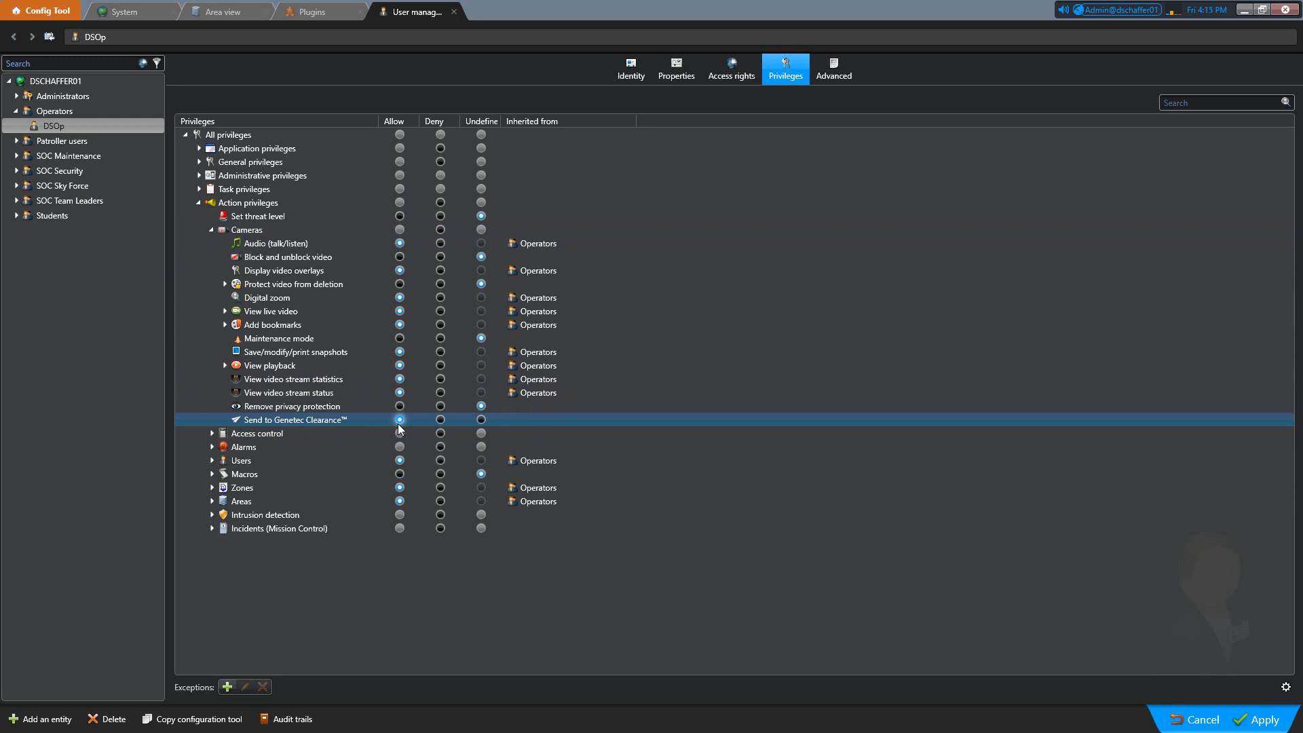
{"action": "left_click", "coordinate": [1248, 726]}
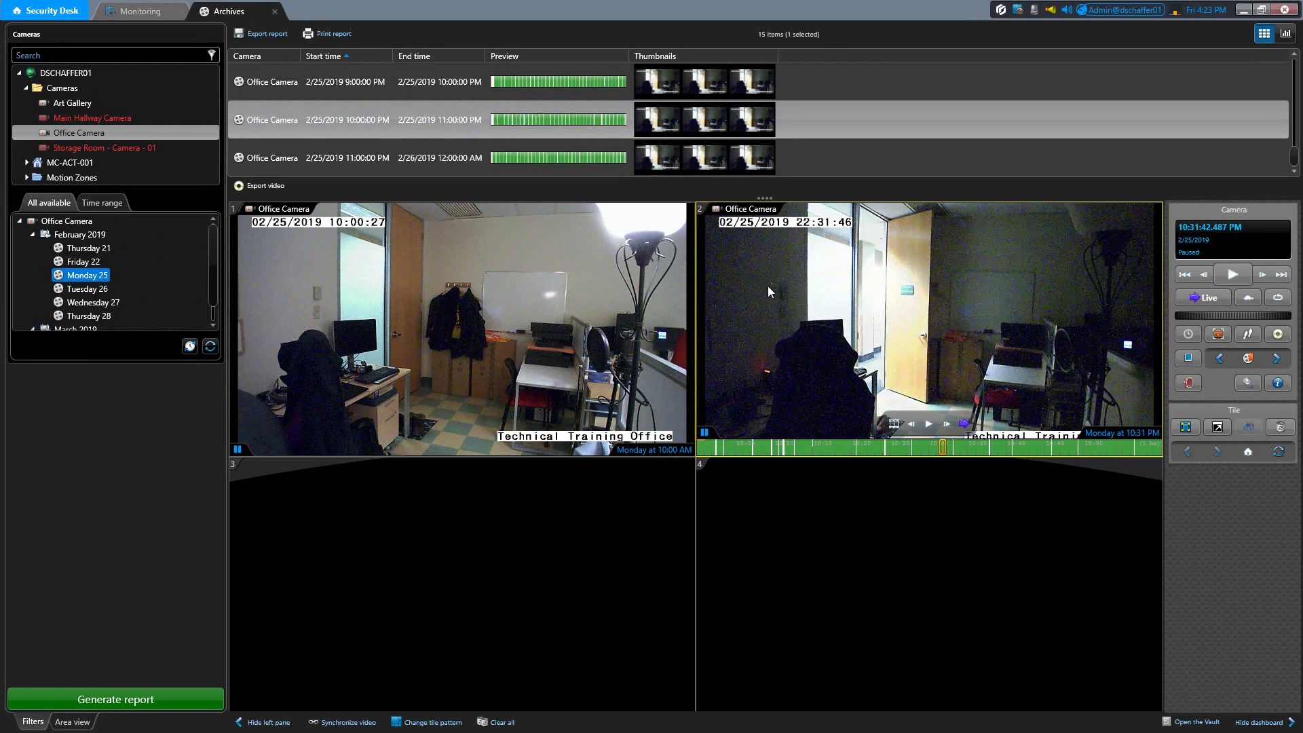
Step: Start sending tile 2's video to Genetec Clearance as evidence for an existing case
{"action": "right_click", "coordinate": [750, 254]}
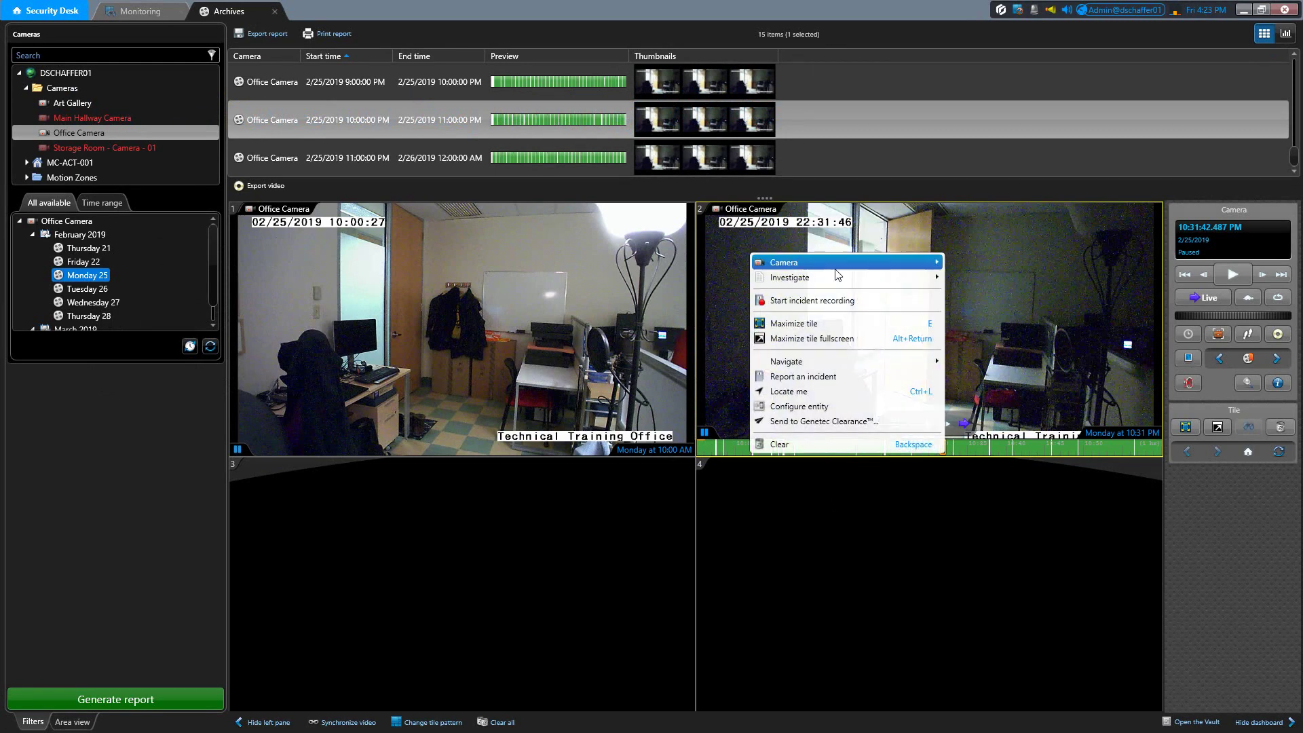
{"action": "left_click", "coordinate": [903, 423]}
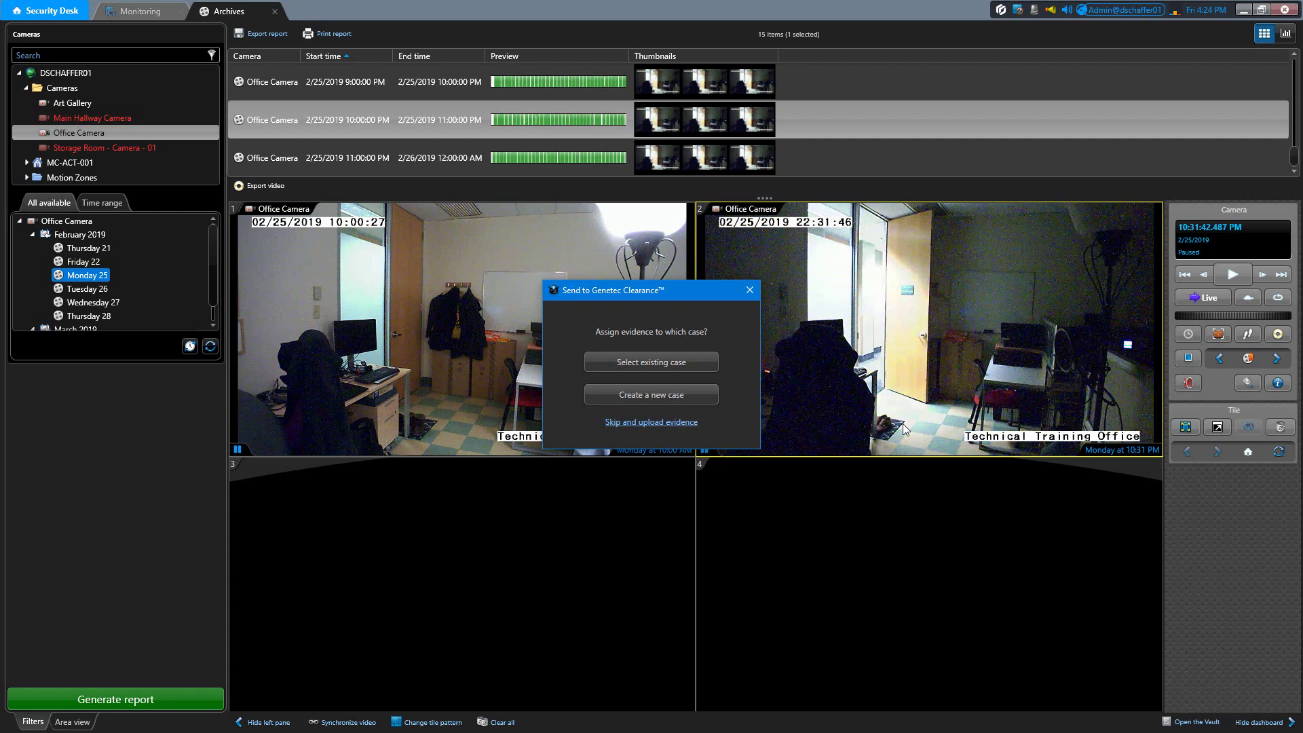
{"action": "left_click", "coordinate": [701, 364]}
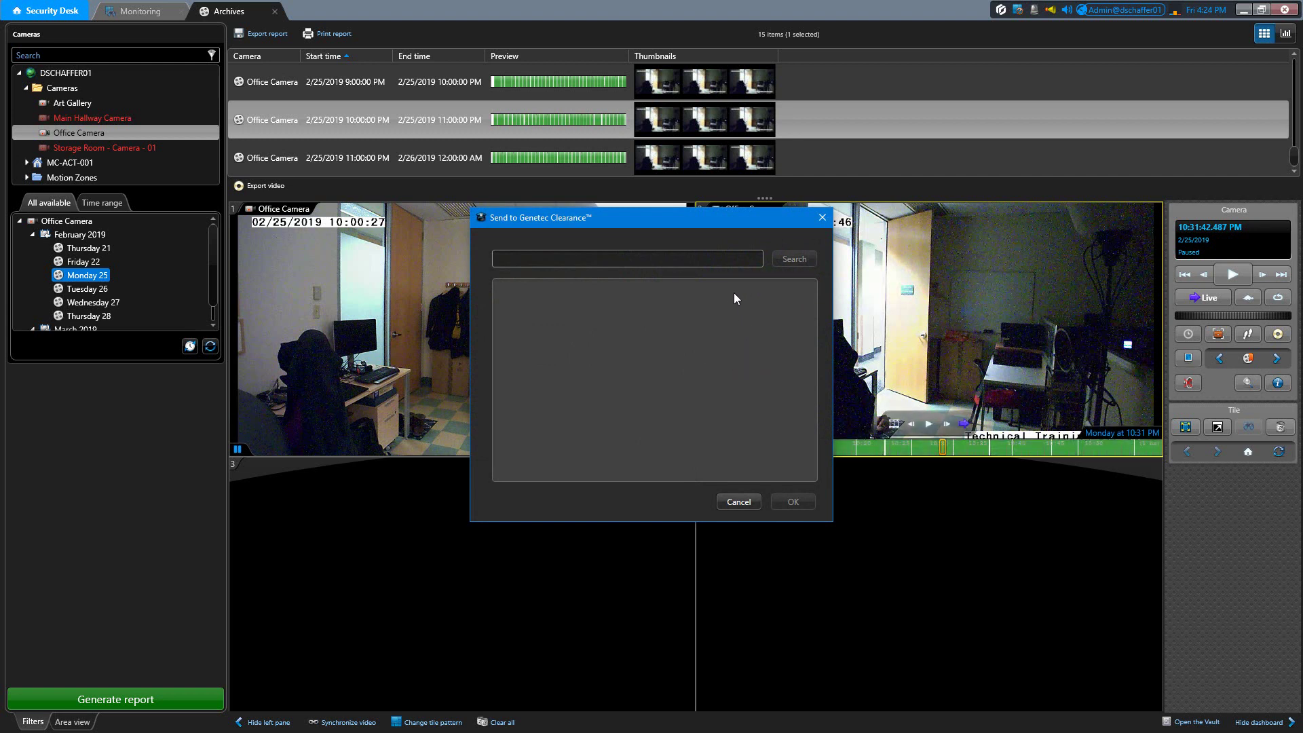
Step: Search cases for 'shop' and choose the Shoplifting at Bob's Quick Mart case
{"action": "left_click", "coordinate": [715, 260]}
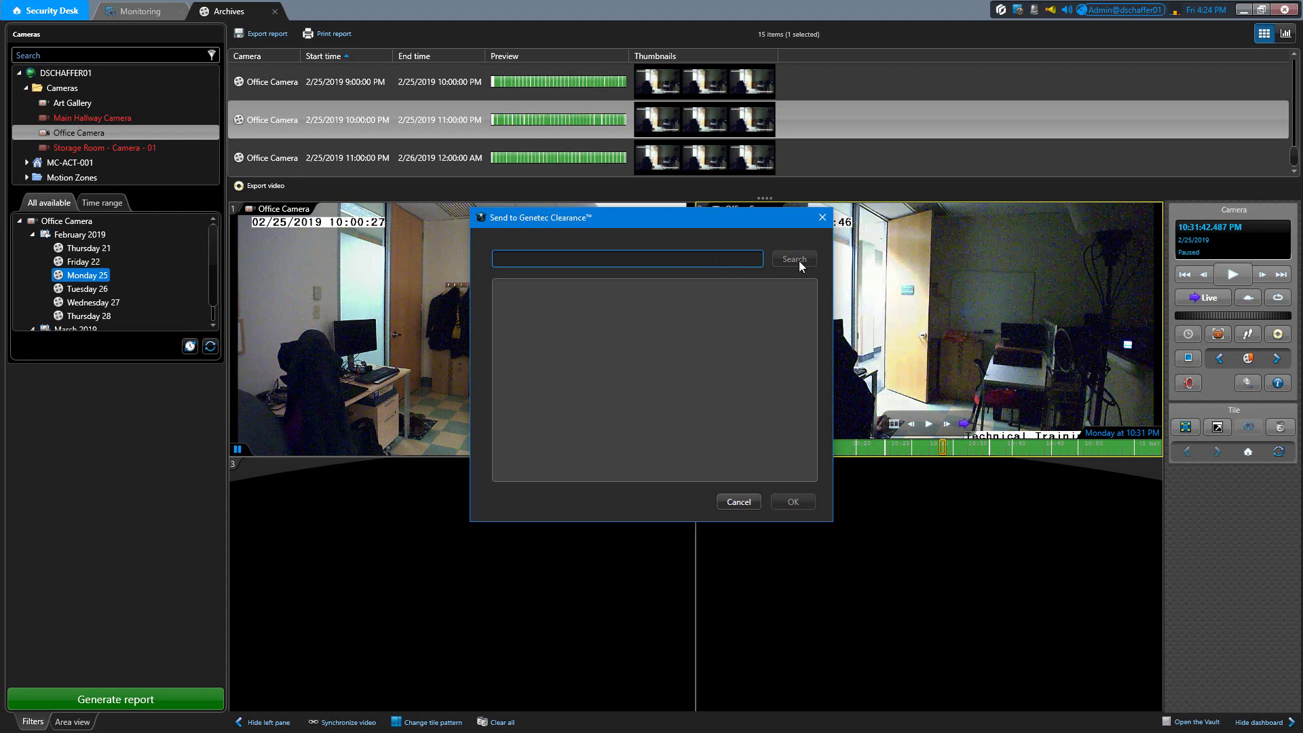
{"action": "type", "text": "shop"}
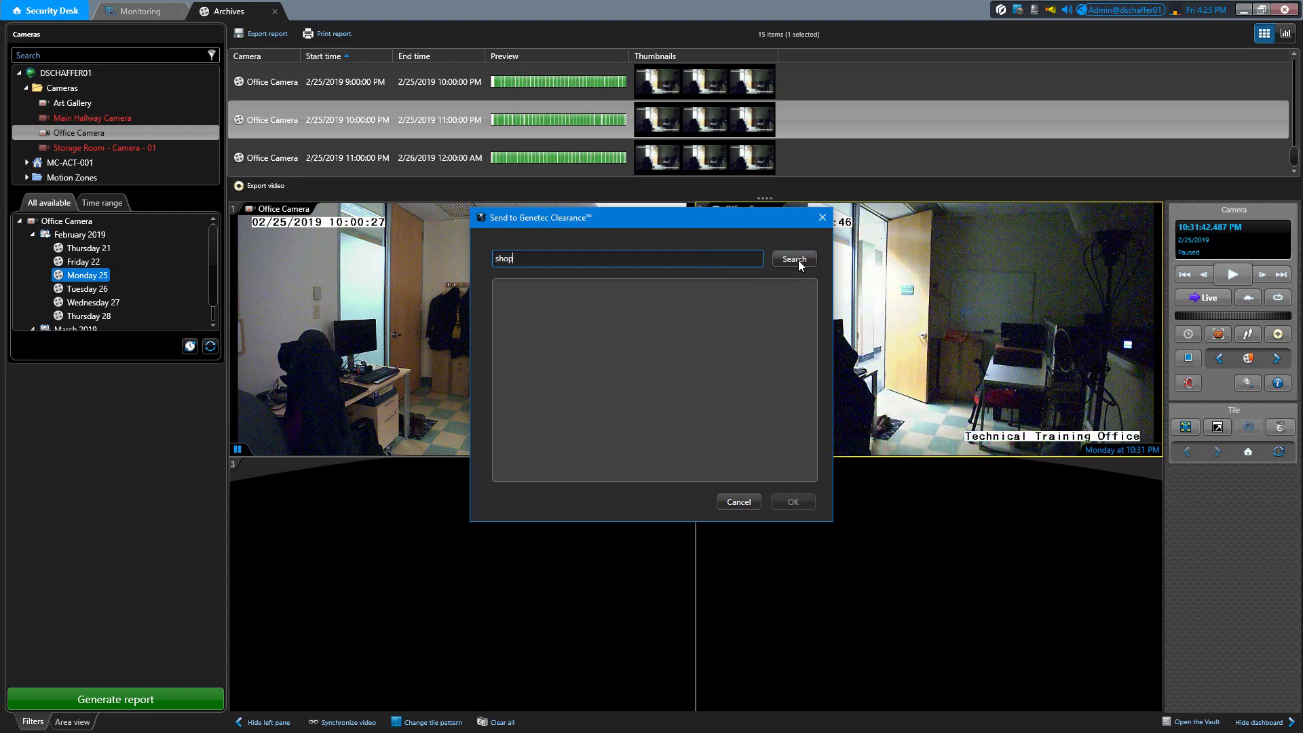
{"action": "left_click", "coordinate": [798, 260]}
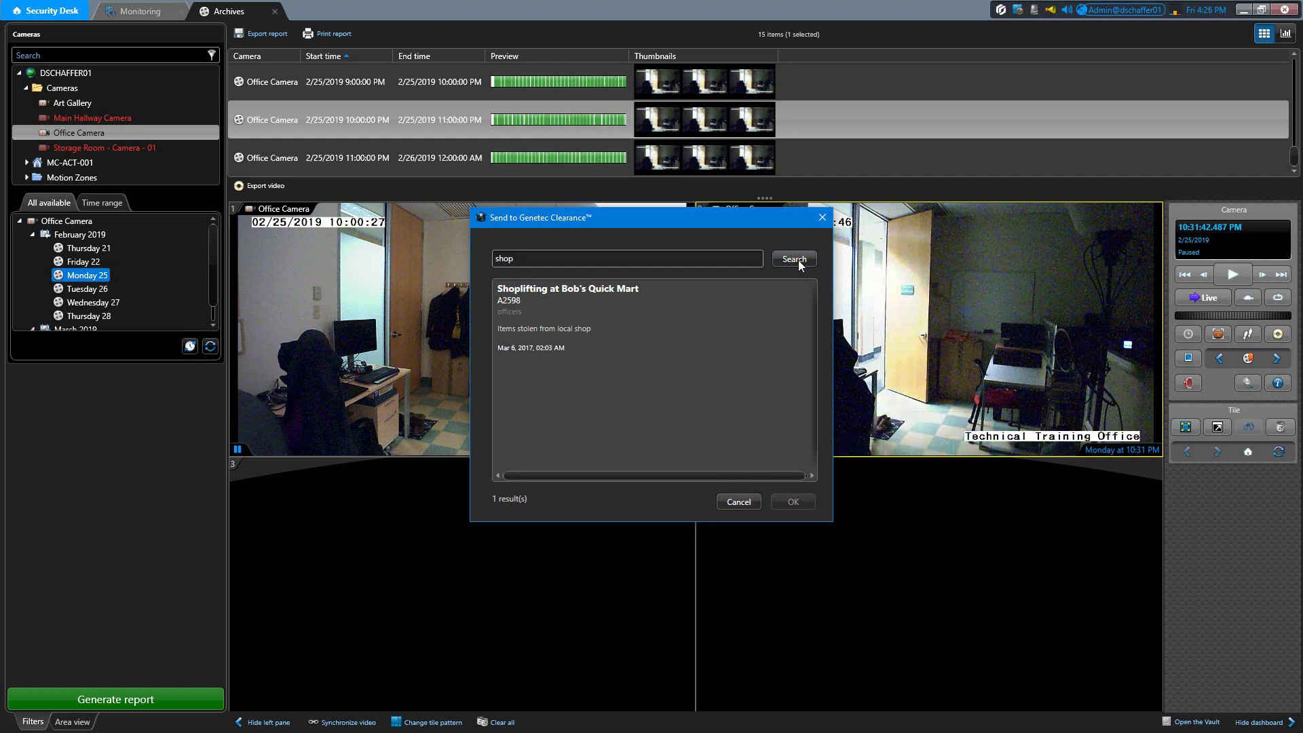
{"action": "left_click", "coordinate": [649, 311]}
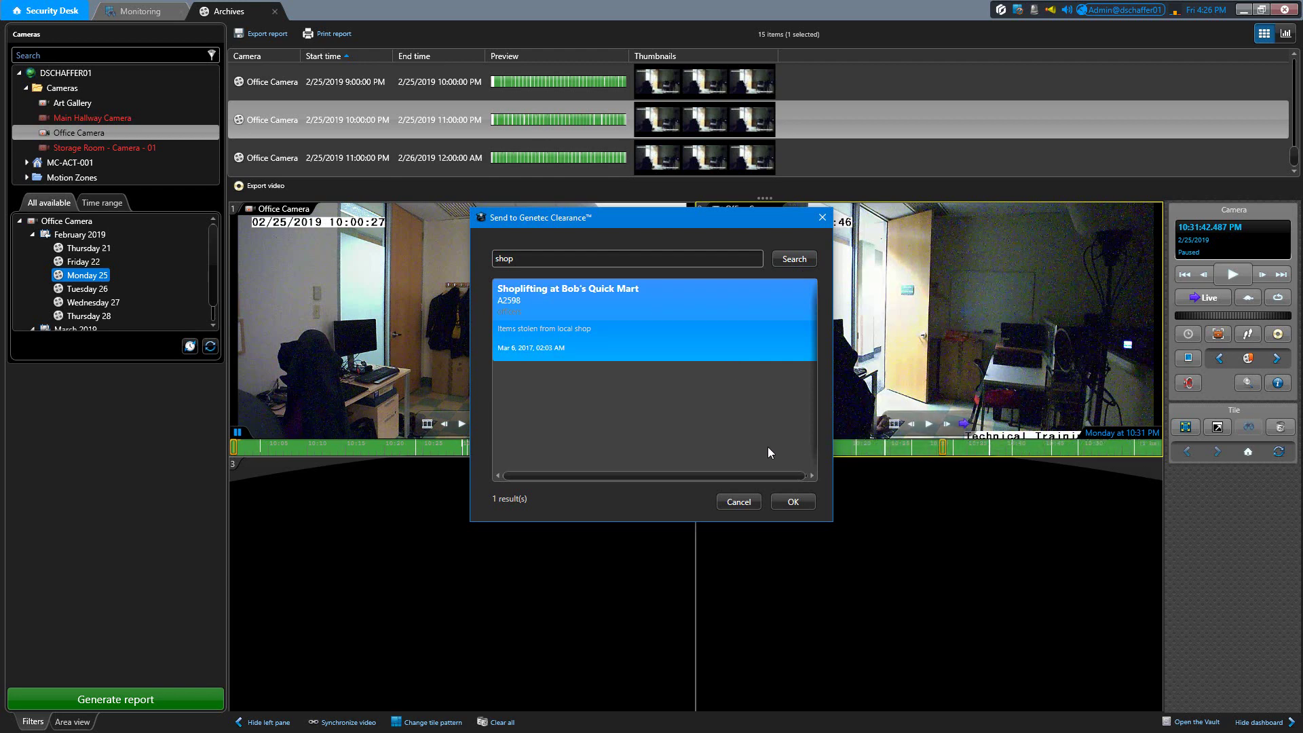
{"action": "left_click", "coordinate": [783, 507]}
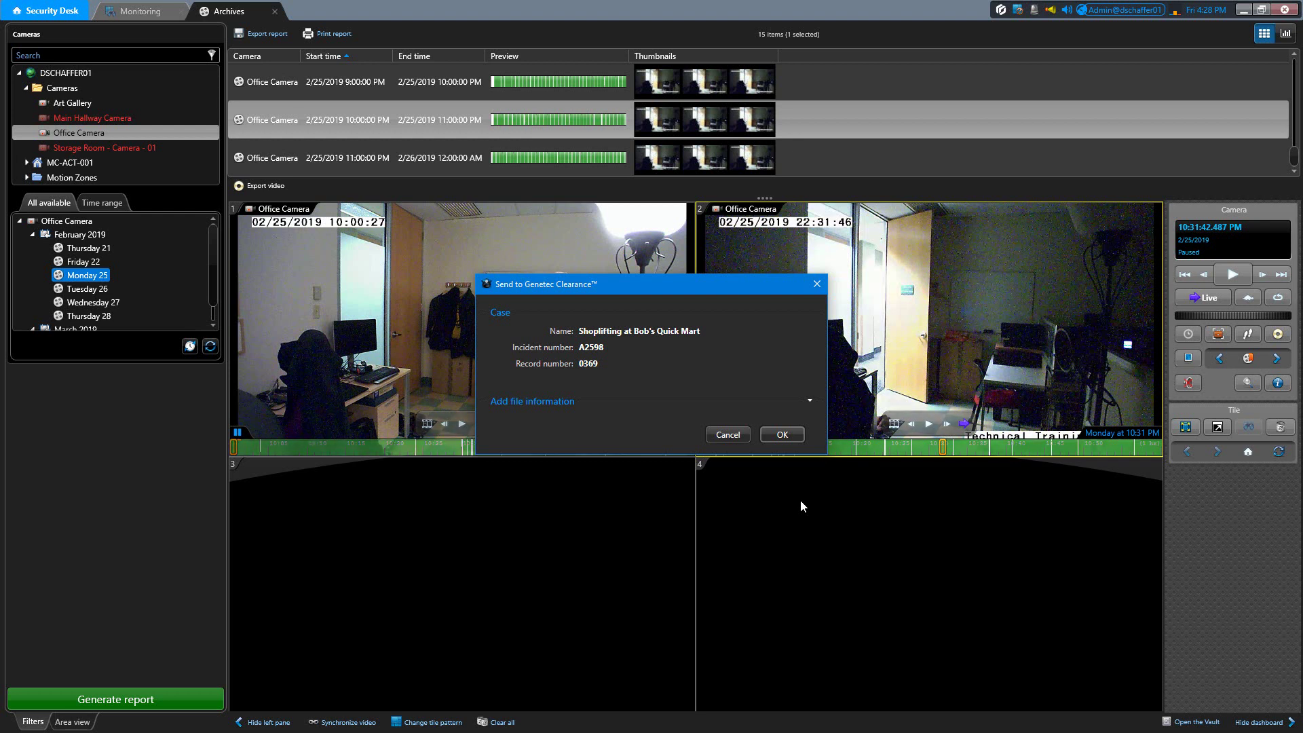
Step: Name the clip 'Suspicious activity at night', set end minutes to 35, paste a description, and queue it
{"action": "left_click", "coordinate": [814, 402]}
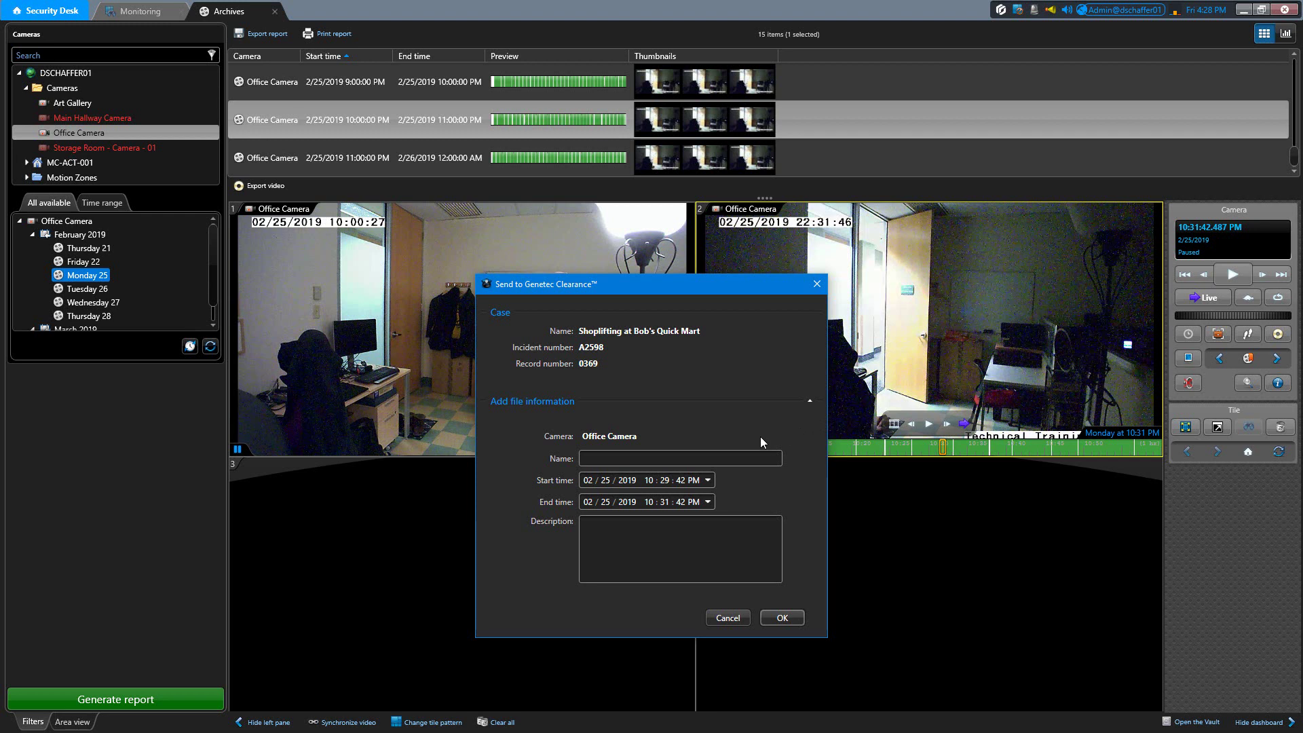
{"action": "left_click", "coordinate": [751, 459]}
{"action": "type", "text": "Suspicious"}
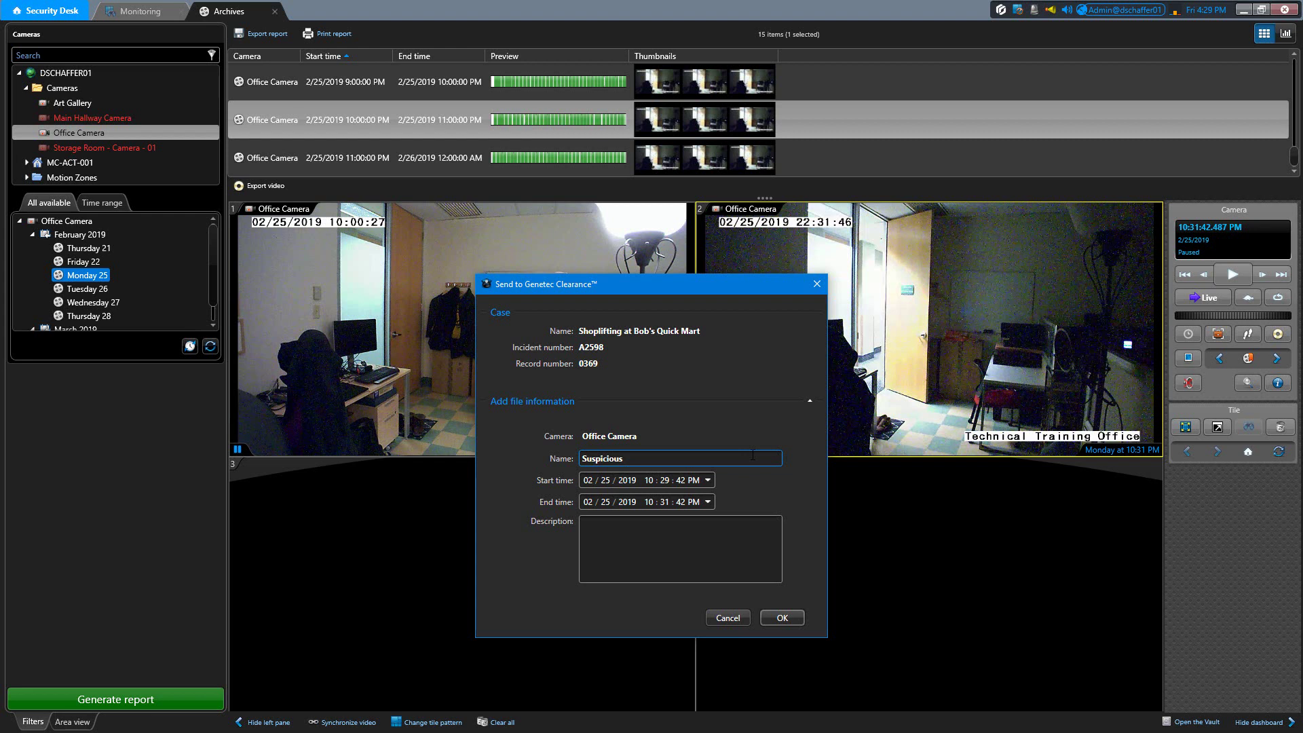
{"action": "type", "text": " activity at night"}
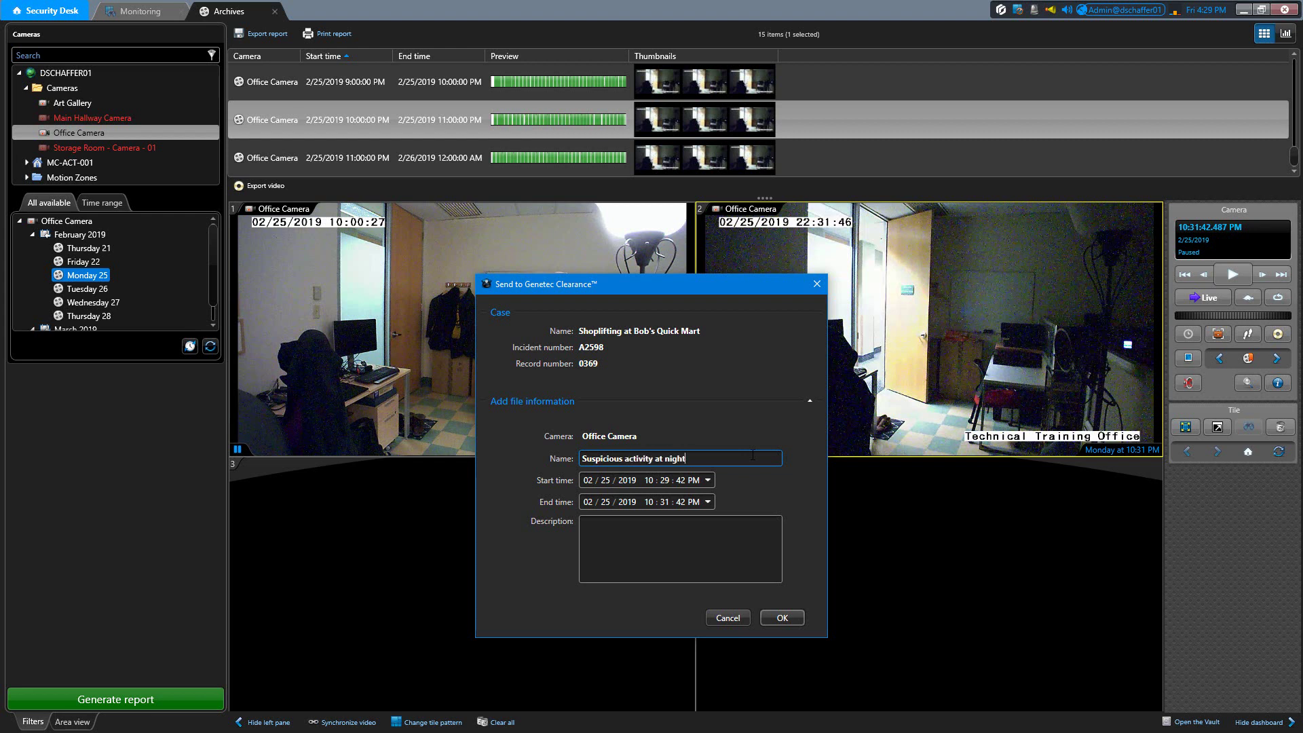
{"action": "left_click", "coordinate": [664, 503]}
{"action": "type", "text": "35"}
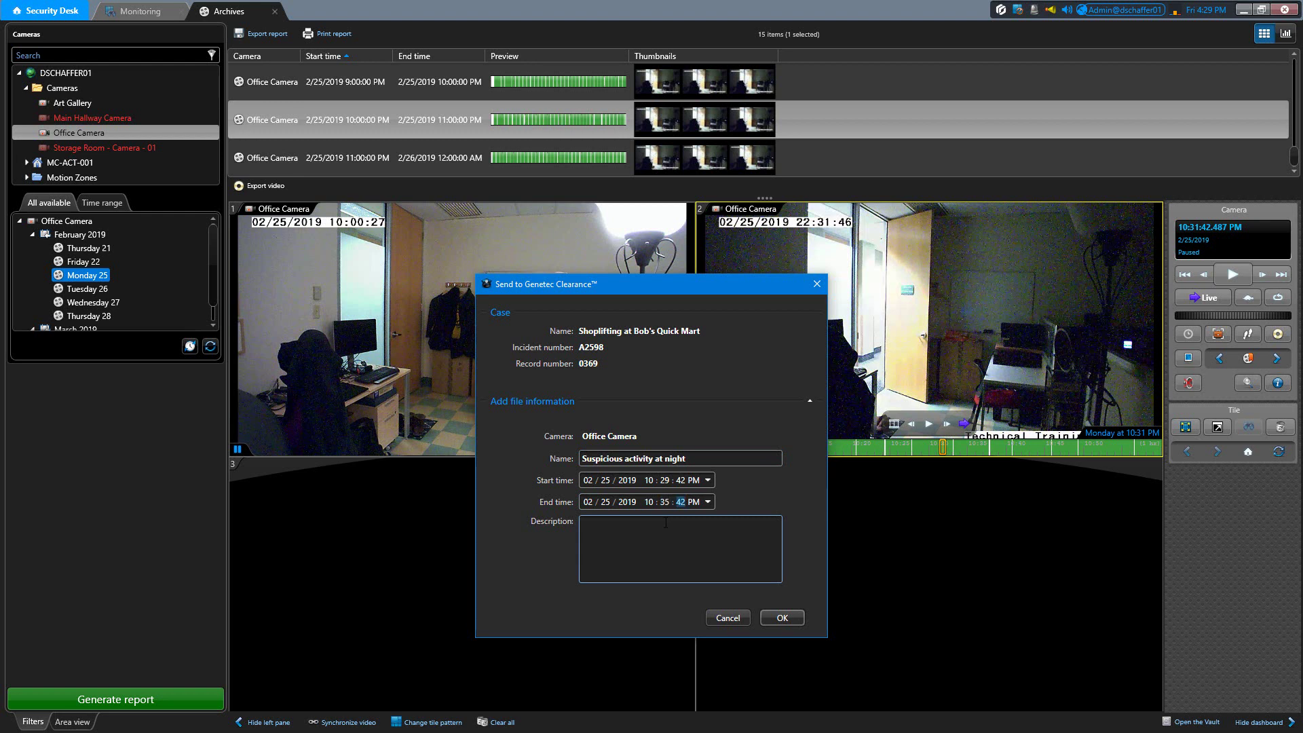
{"action": "left_click", "coordinate": [666, 522]}
{"action": "type", "text": "Someone outside the office late at night."}
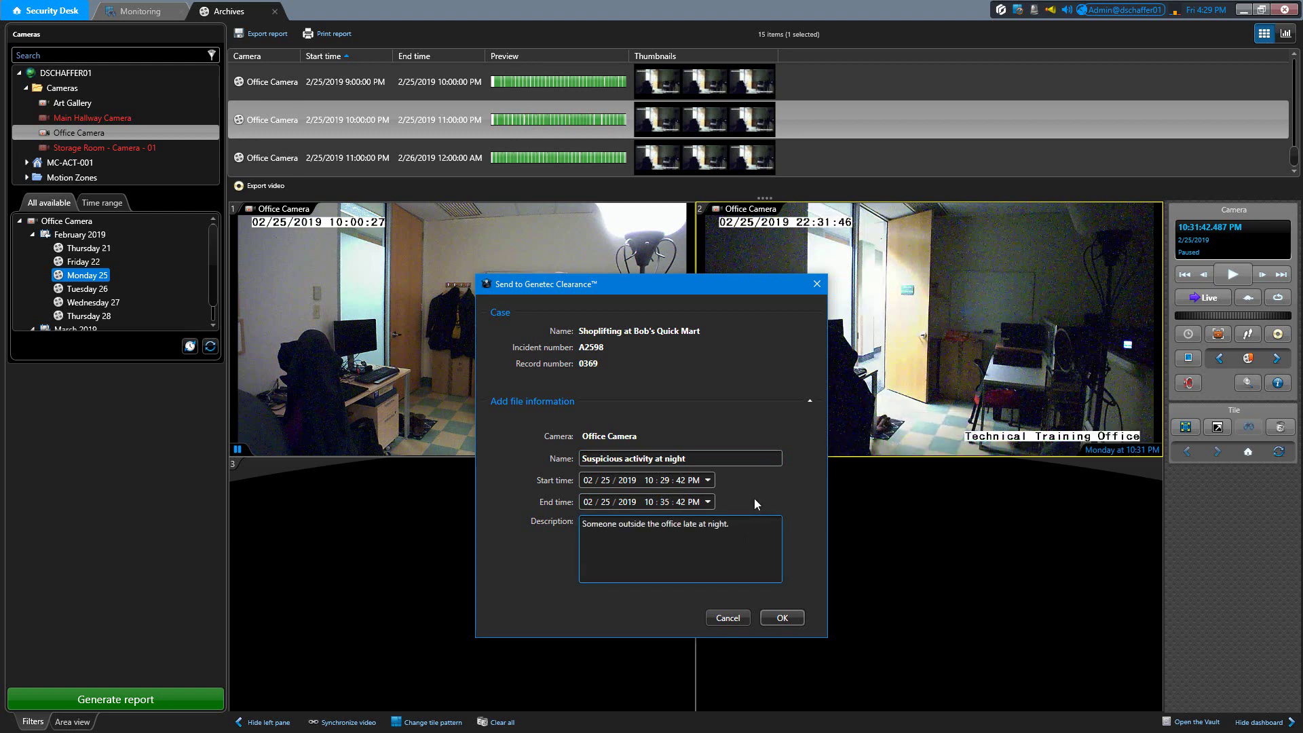
{"action": "left_click", "coordinate": [782, 617]}
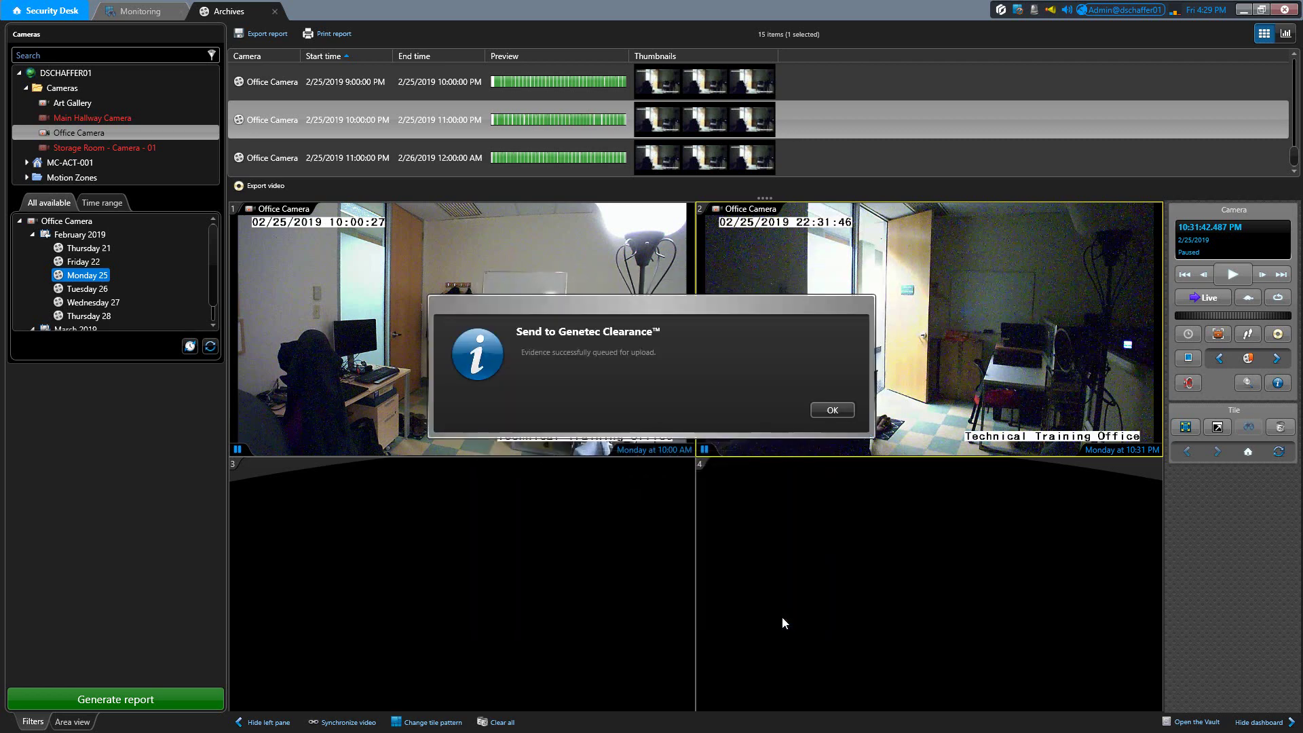
{"action": "left_click", "coordinate": [849, 410]}
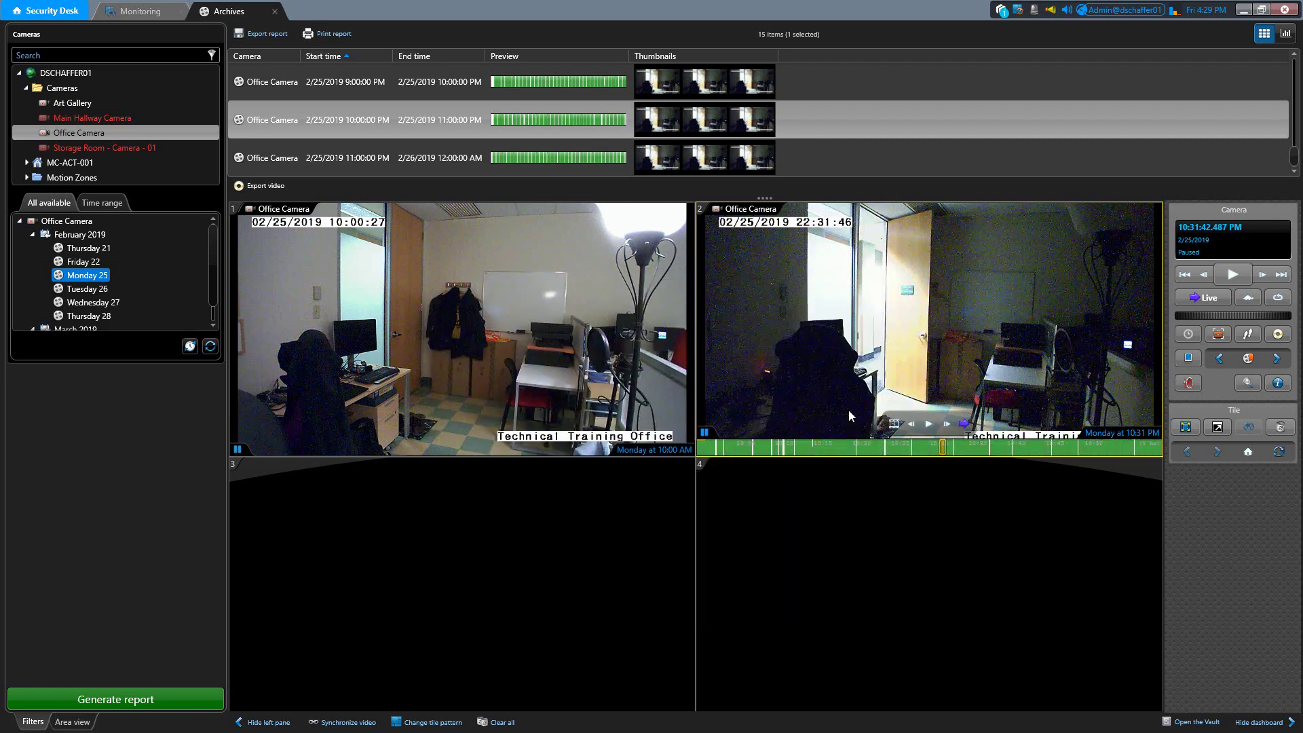
Step: Pin the Clearance upload status panel so the upload progress stays visible
{"action": "left_click", "coordinate": [1002, 11]}
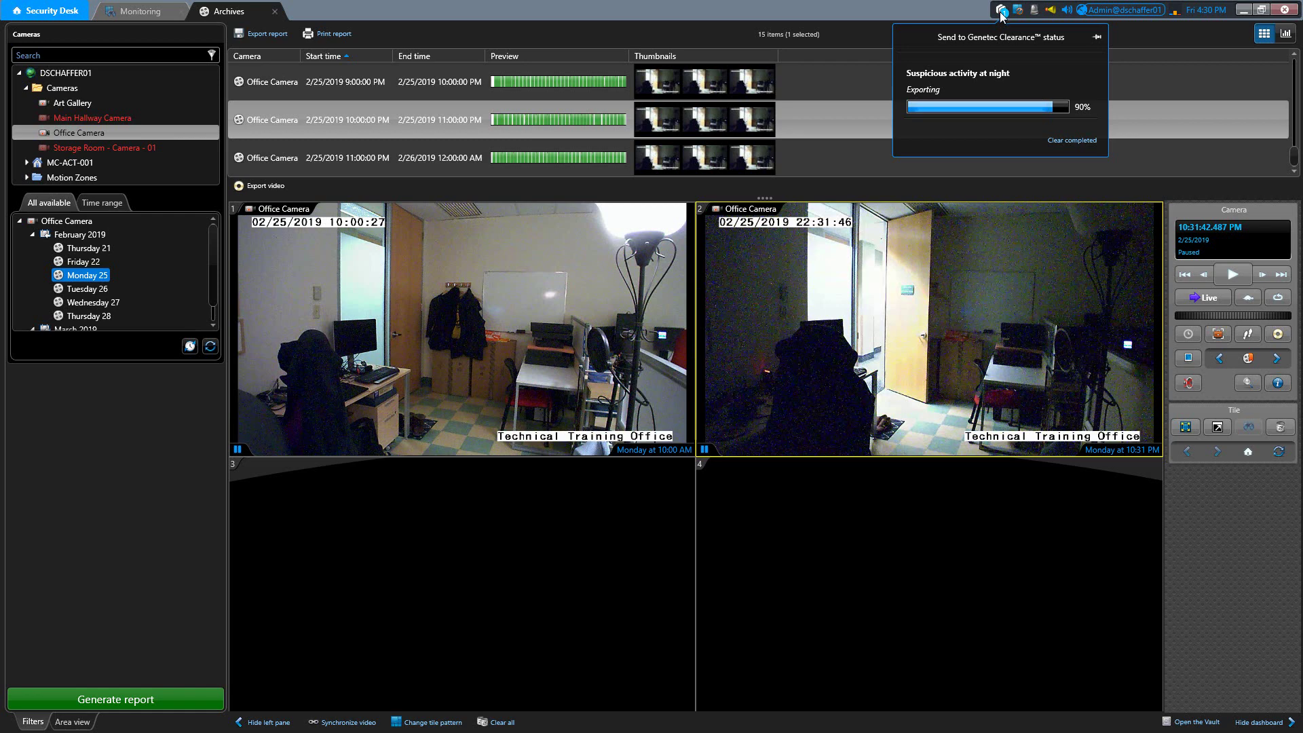
{"action": "left_click", "coordinate": [1103, 39]}
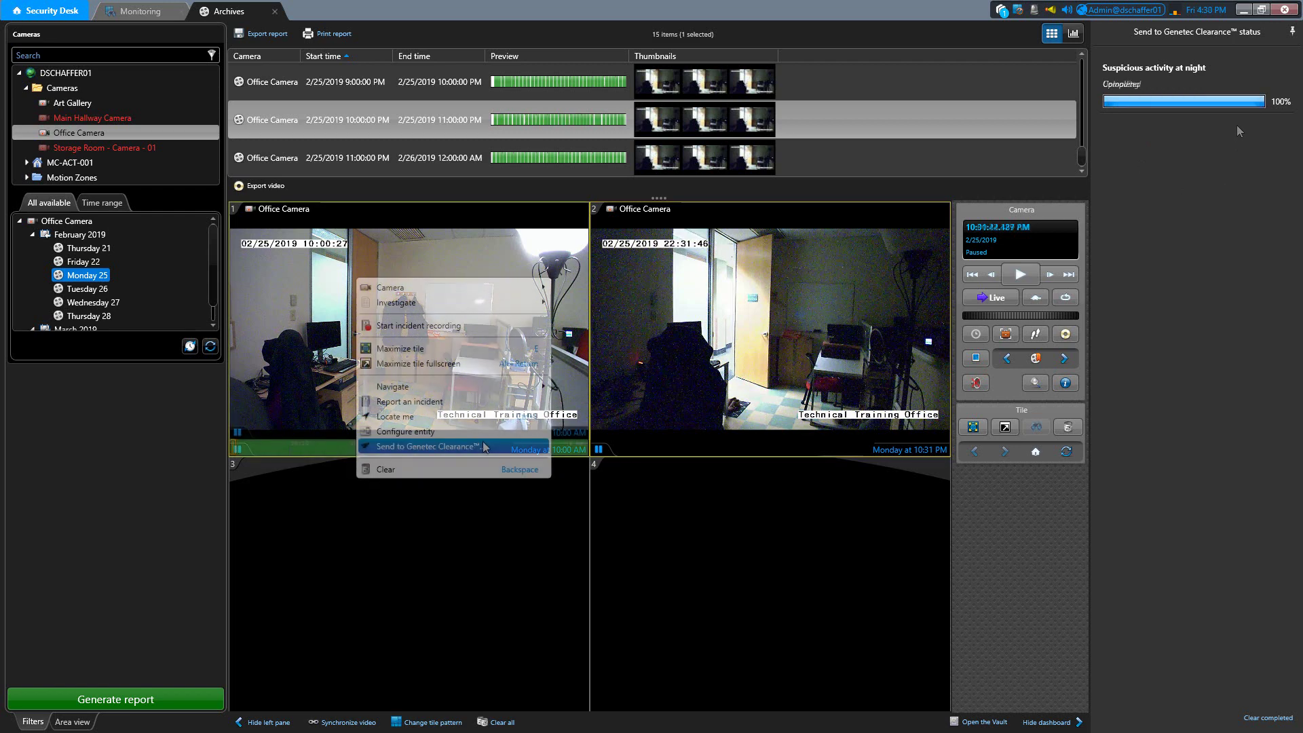
Step: Send tile 1's video to a new Robbery case 'Laptop stolen from office' for Detectives
{"action": "left_click", "coordinate": [483, 442]}
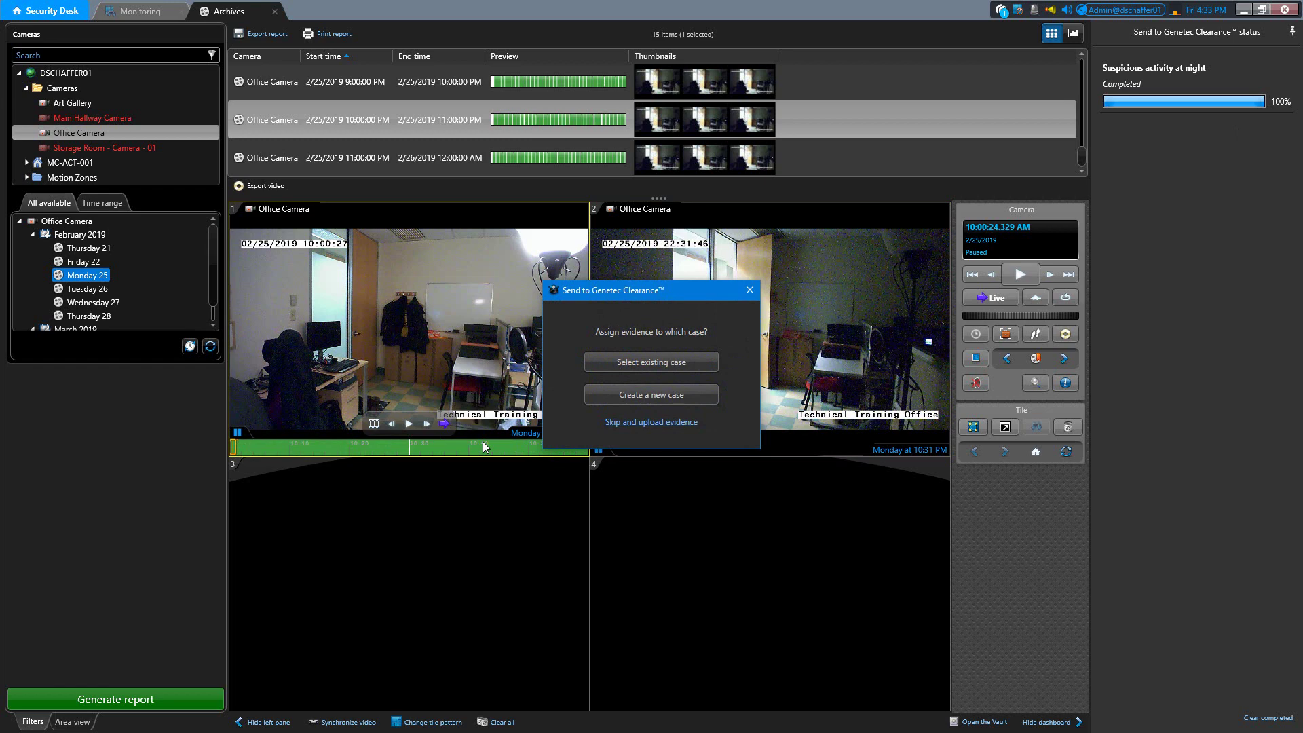
{"action": "left_click", "coordinate": [669, 398]}
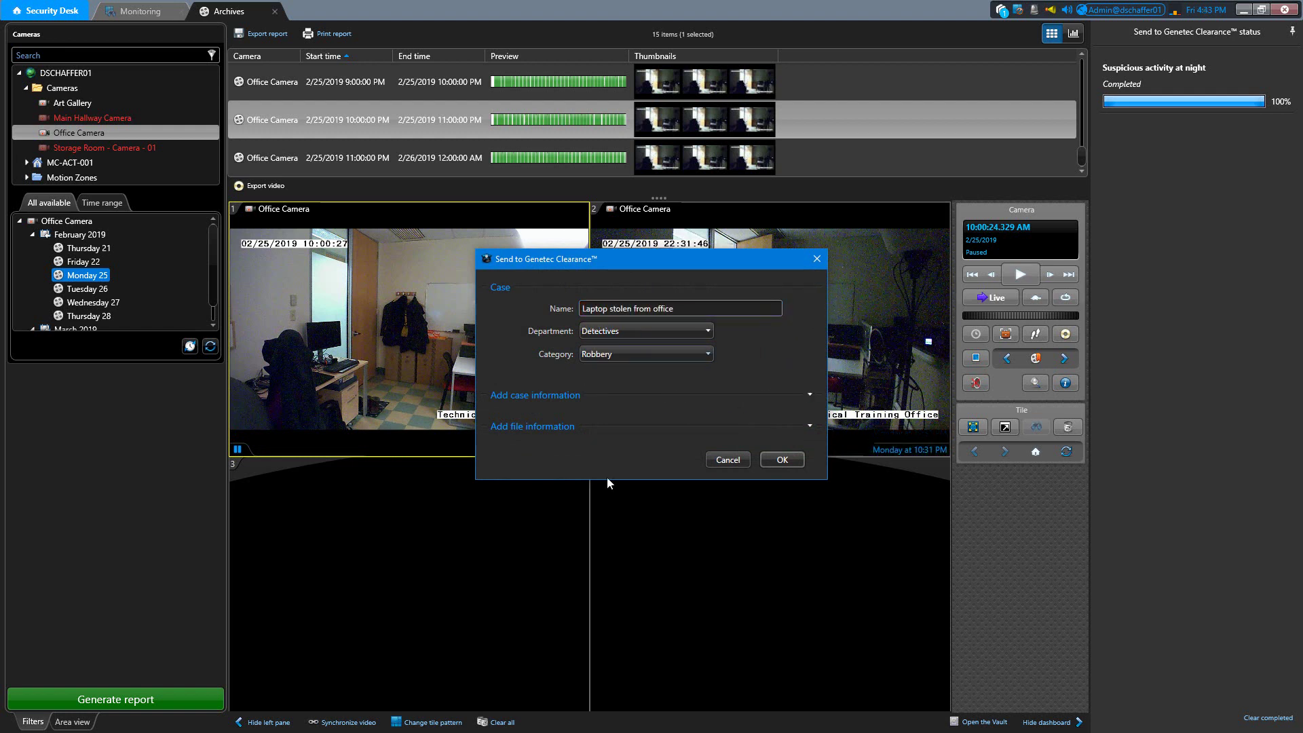
{"action": "left_click", "coordinate": [815, 395]}
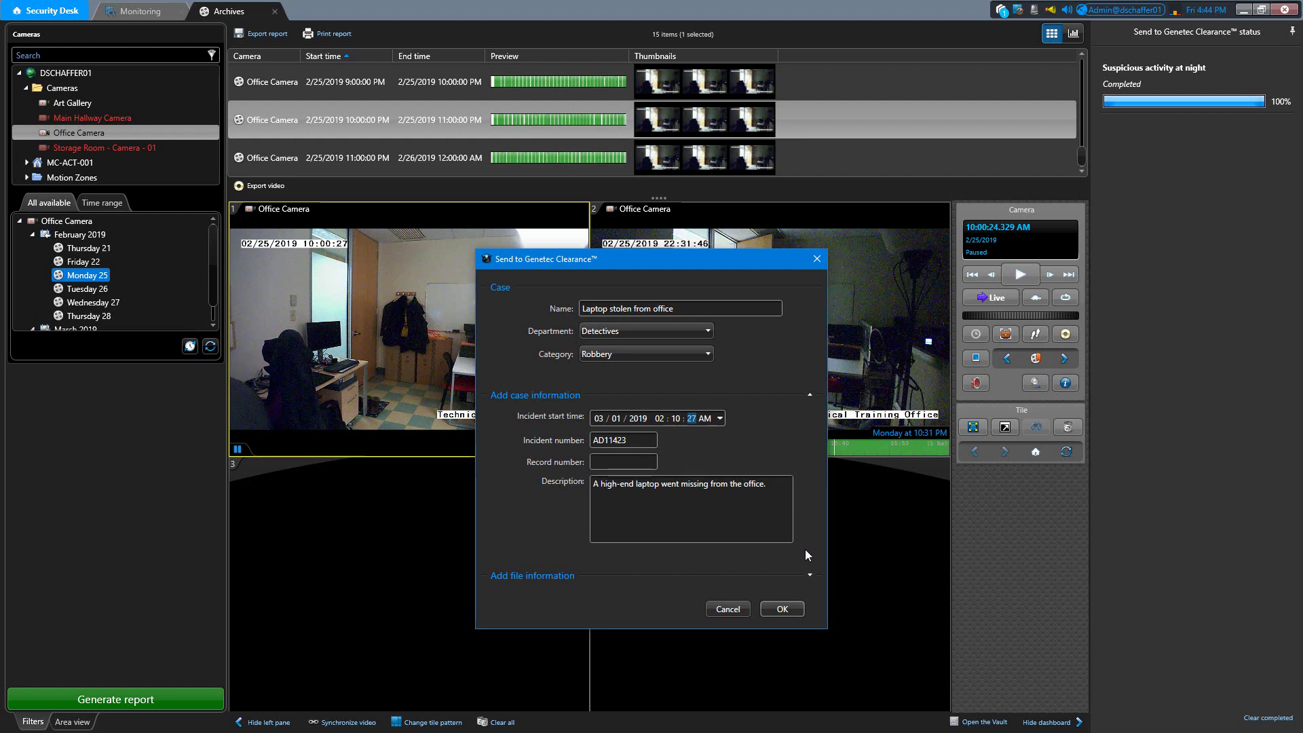
Step: Name the attached clip 'Suspect in the office' and create the case, acknowledging Case #76
{"action": "left_click", "coordinate": [810, 576]}
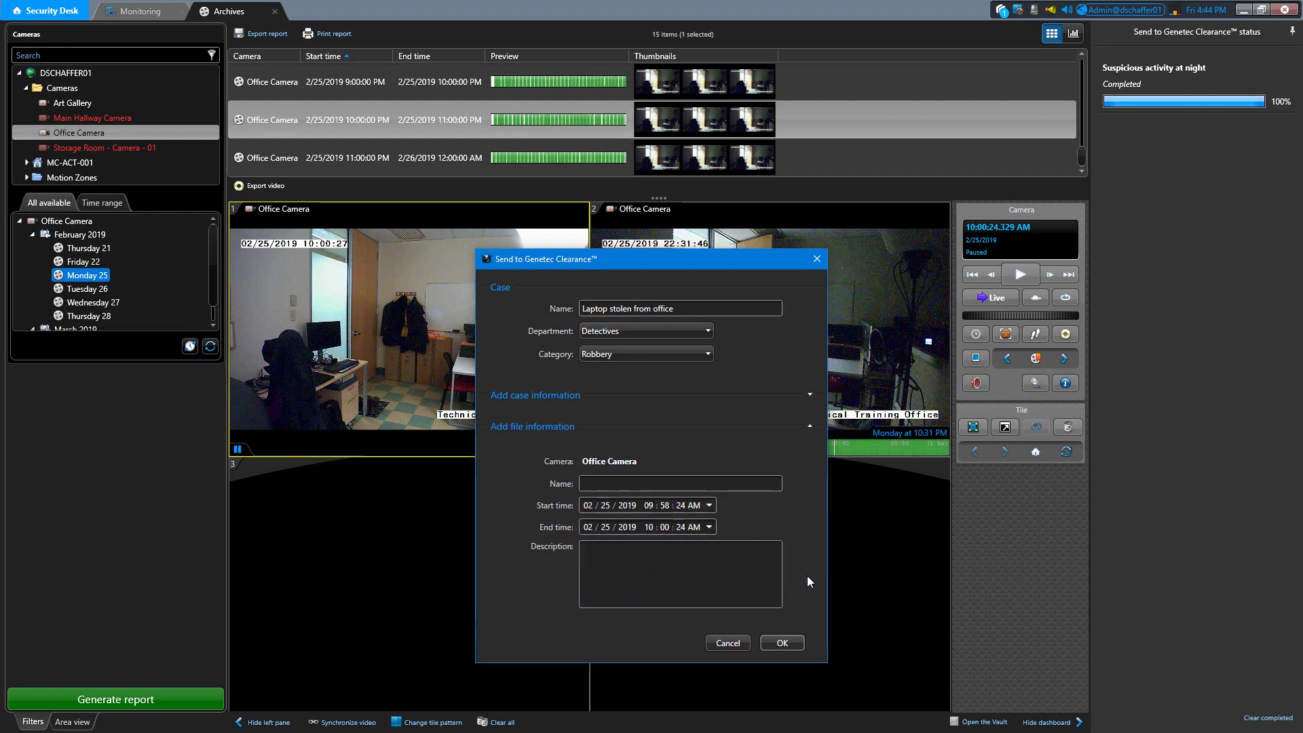
{"action": "left_click", "coordinate": [750, 487]}
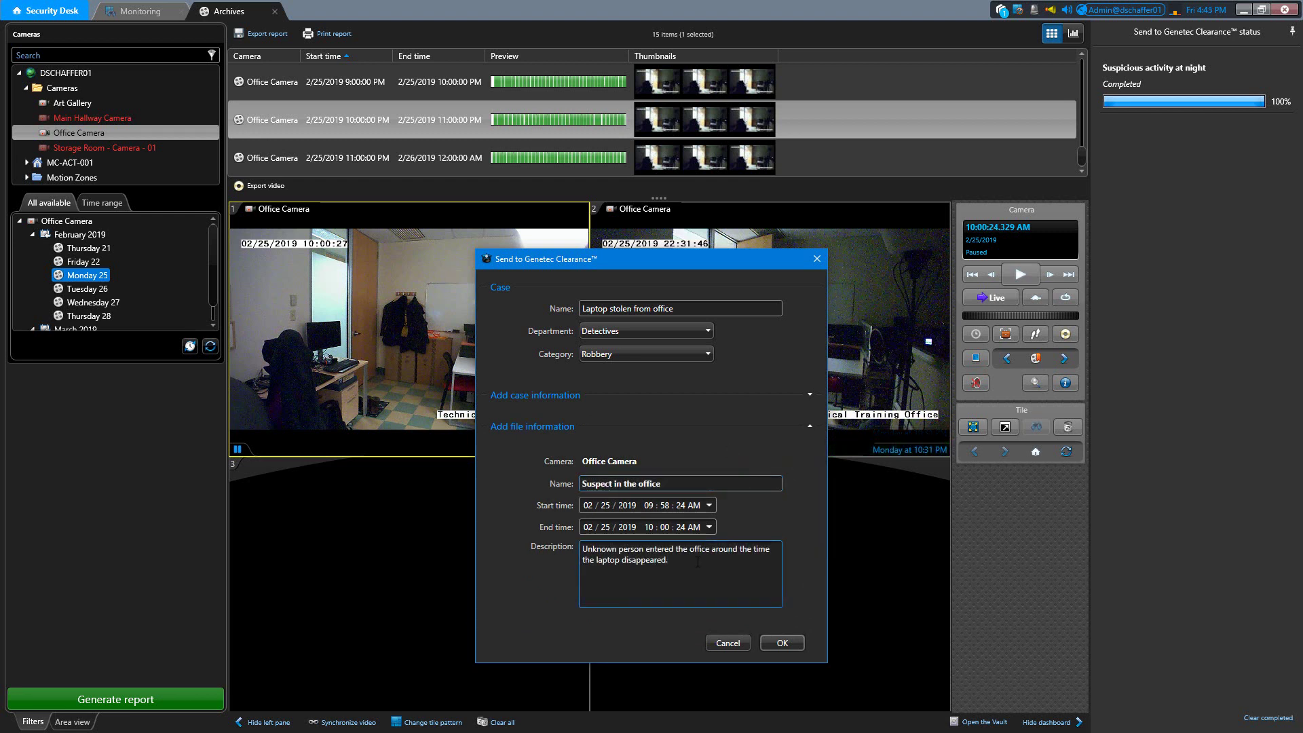
{"action": "left_click", "coordinate": [781, 644]}
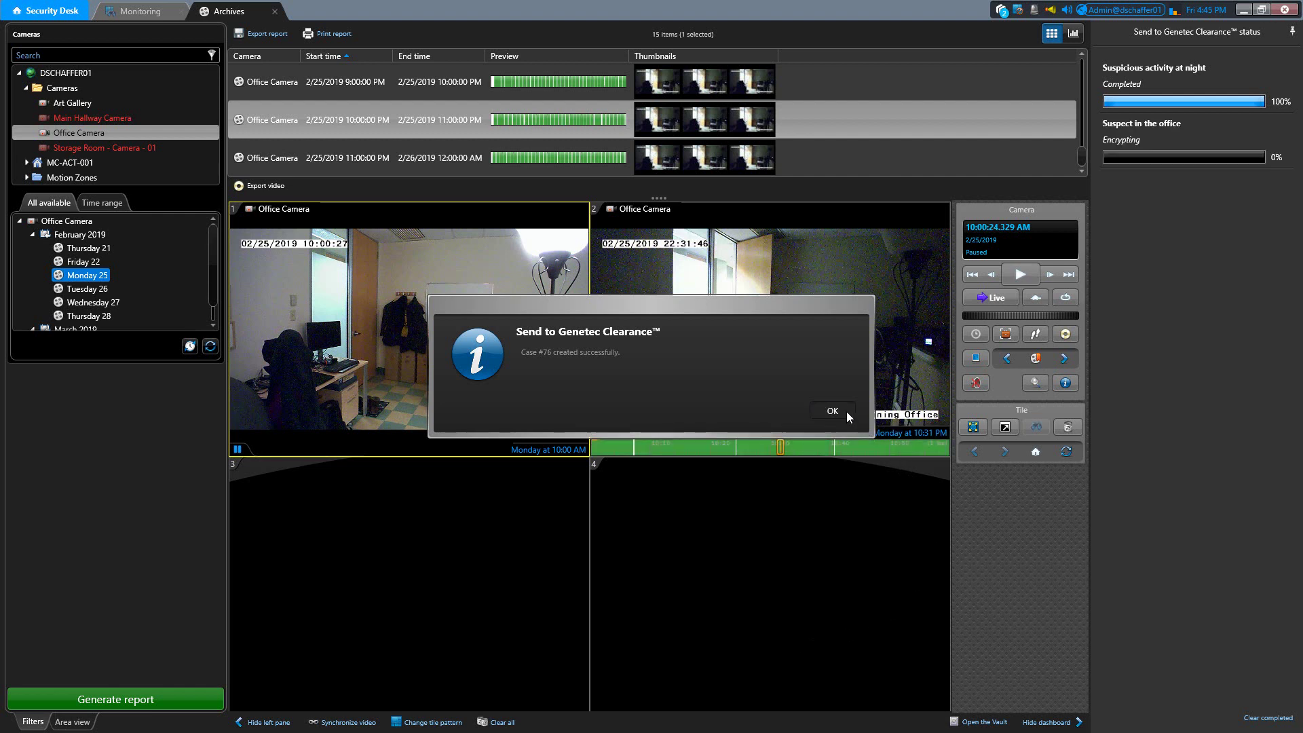
{"action": "left_click", "coordinate": [846, 412]}
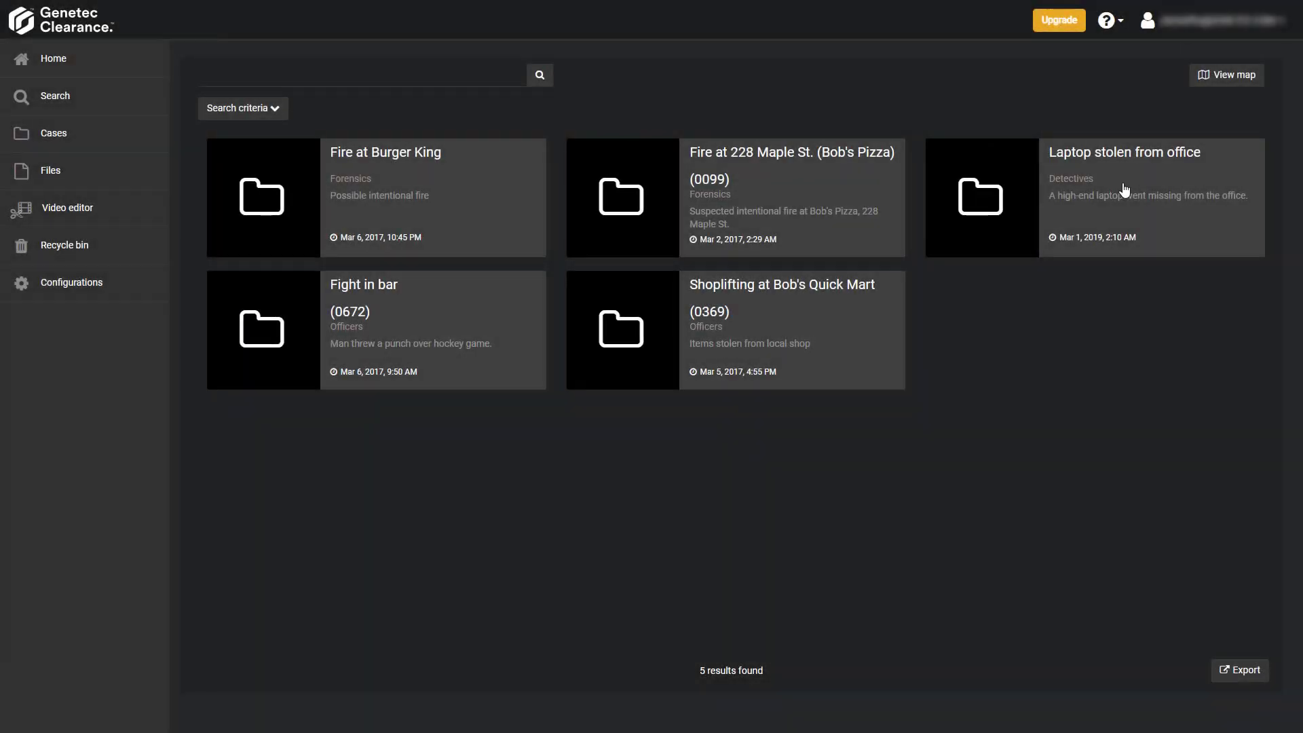
Step: Open the 'Laptop stolen from office' case card in Clearance Cases
{"action": "left_click", "coordinate": [1125, 190]}
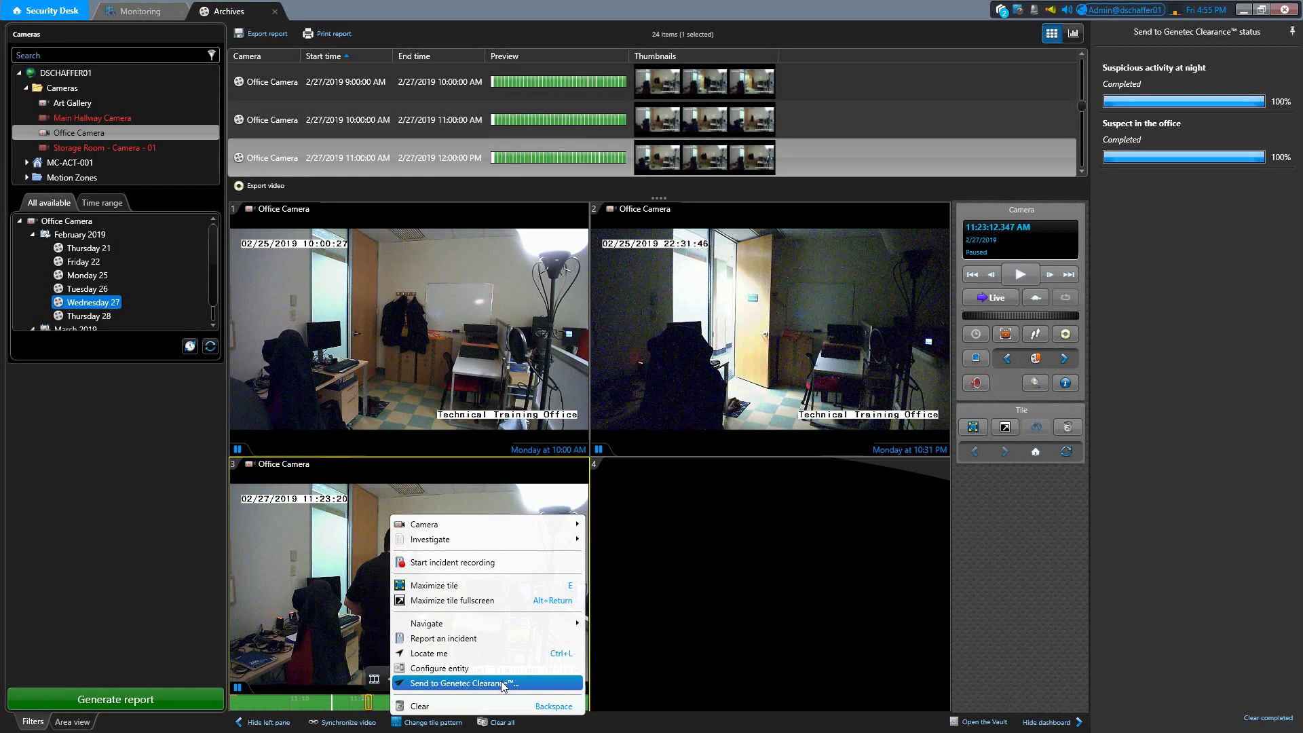
Step: Upload tile 3's clip without a case as 'Strange person in office', described 'Possible suspect'
{"action": "left_click", "coordinate": [501, 681]}
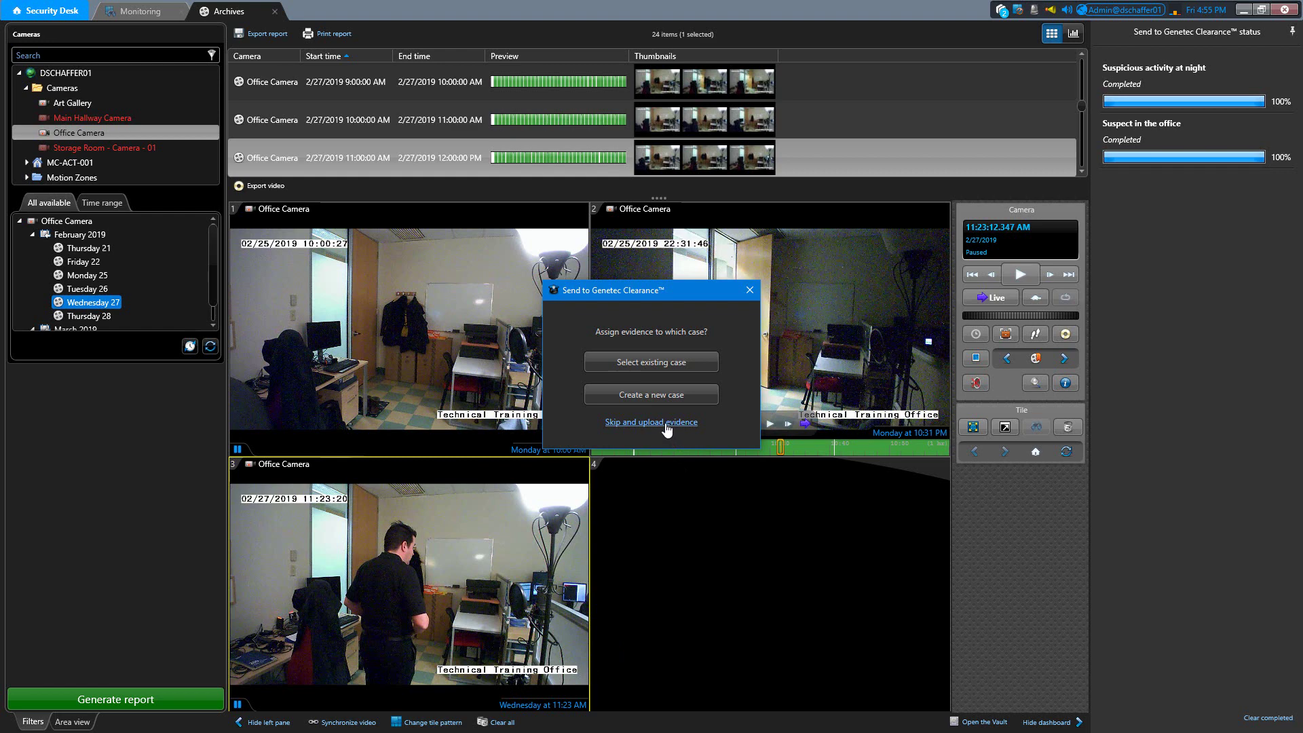
{"action": "left_click", "coordinate": [666, 423]}
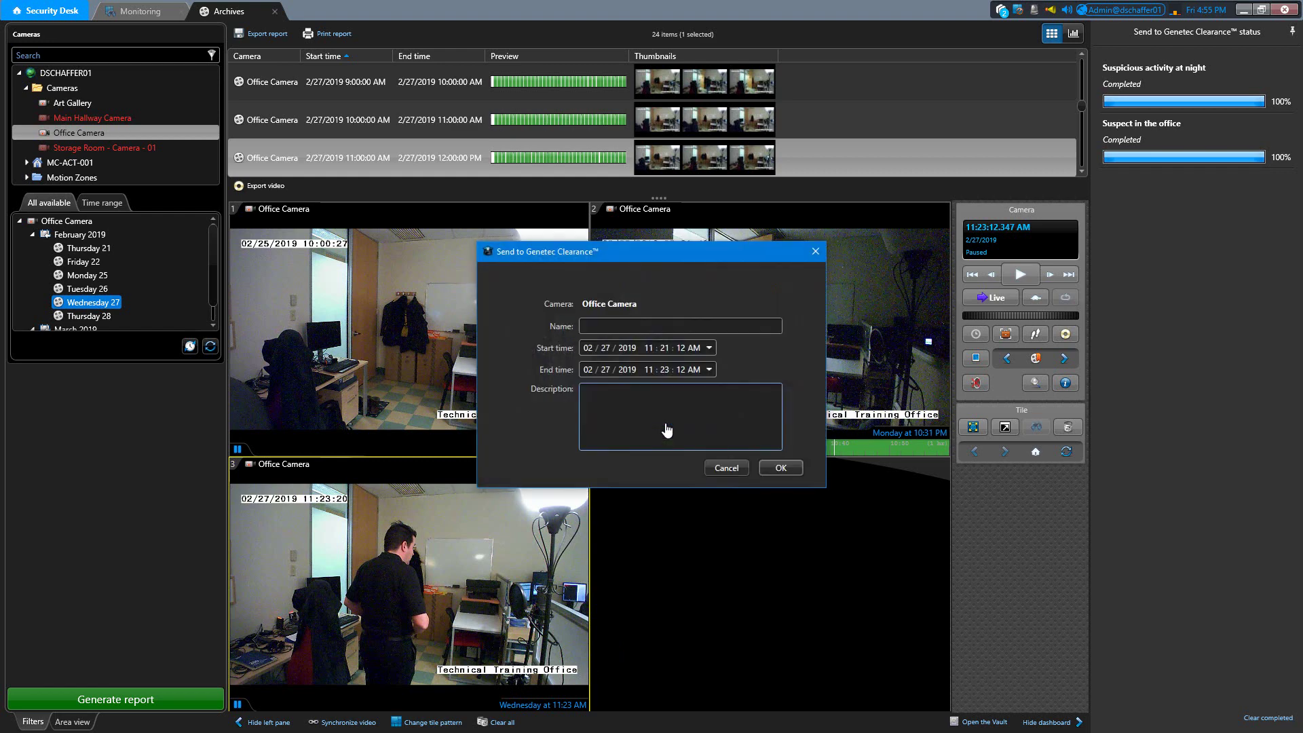
{"action": "left_click", "coordinate": [731, 326]}
{"action": "type", "text": "Strange person in office"}
{"action": "key", "text": "Tab"}
{"action": "type", "text": "Possible suspect"}
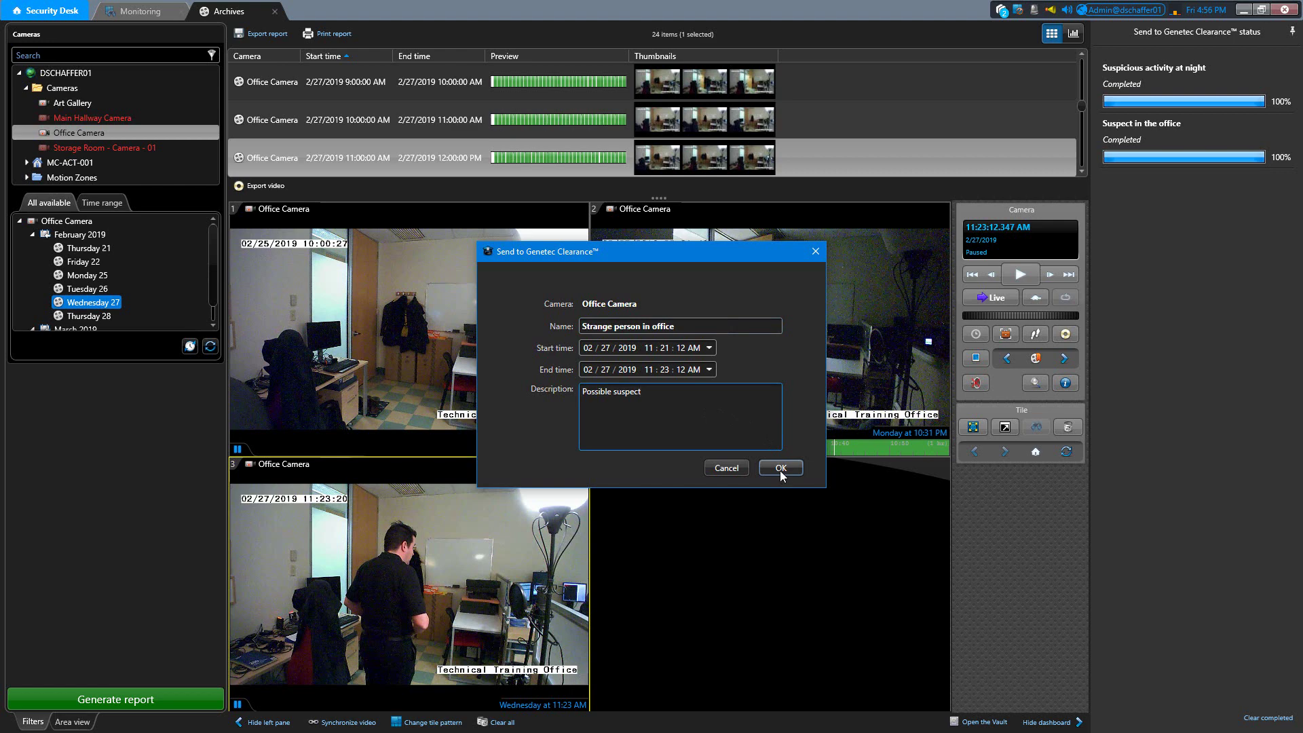
{"action": "left_click", "coordinate": [780, 468]}
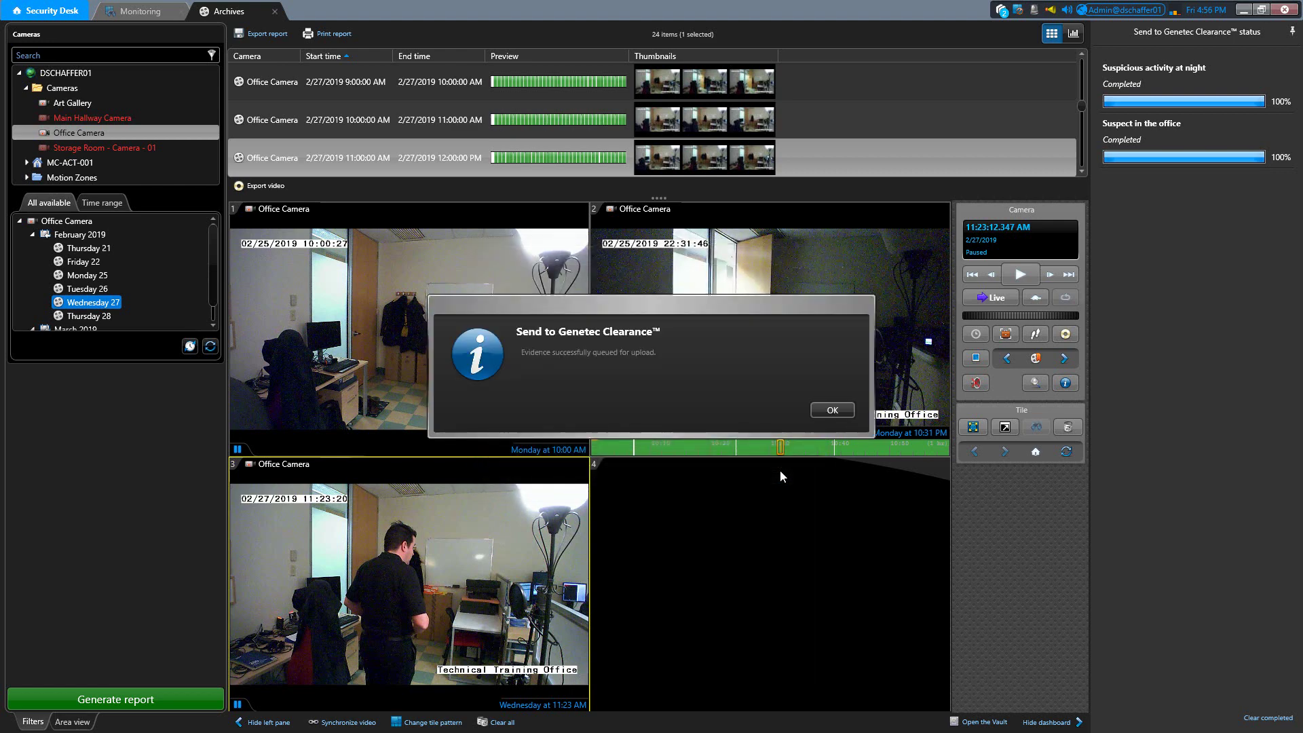
{"action": "left_click", "coordinate": [841, 407]}
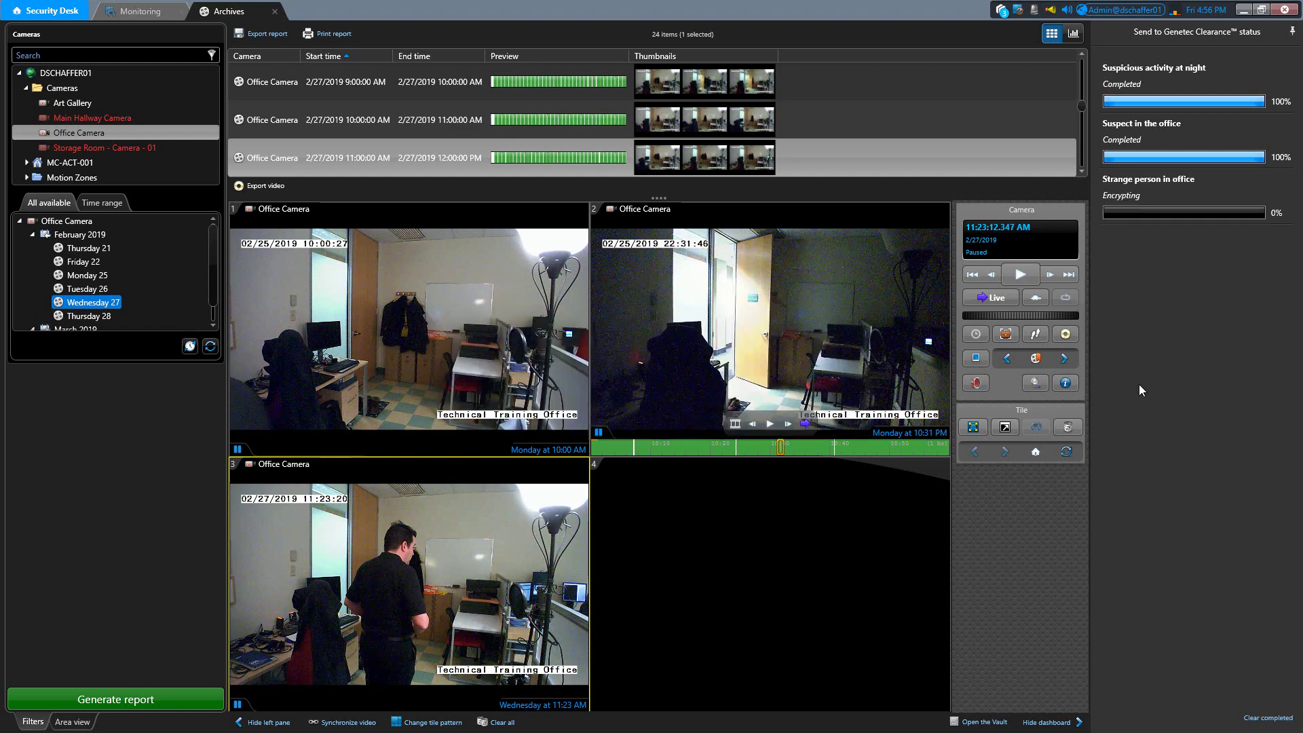